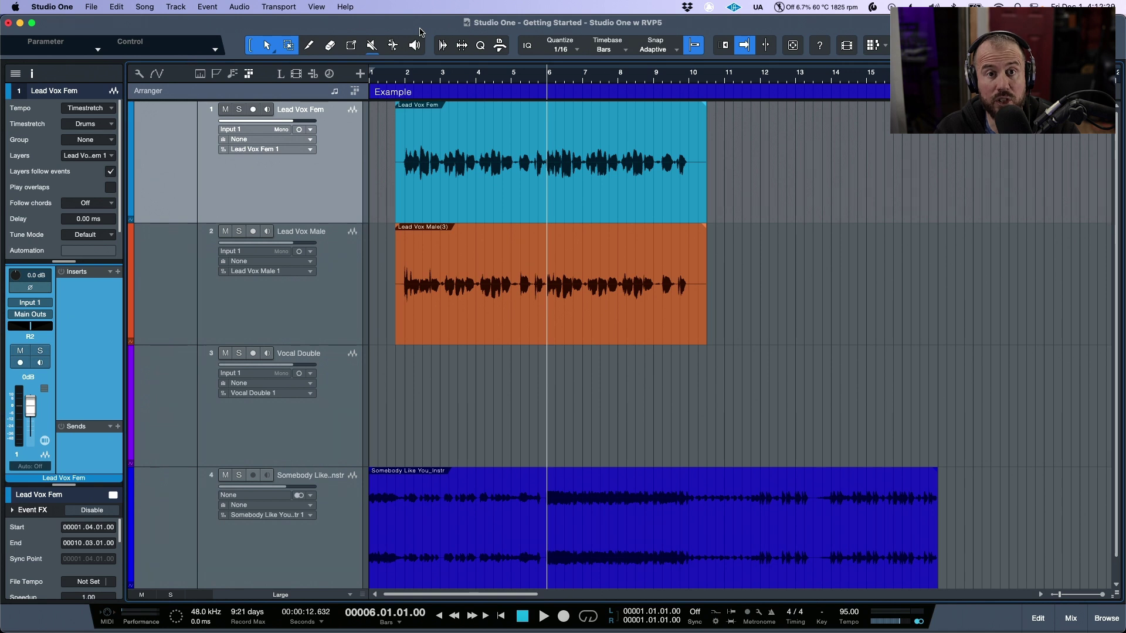
# Step: Play the song from bar 6 to listen to both lead vocals with the instrumental, and stop playback
pyautogui.press('space')
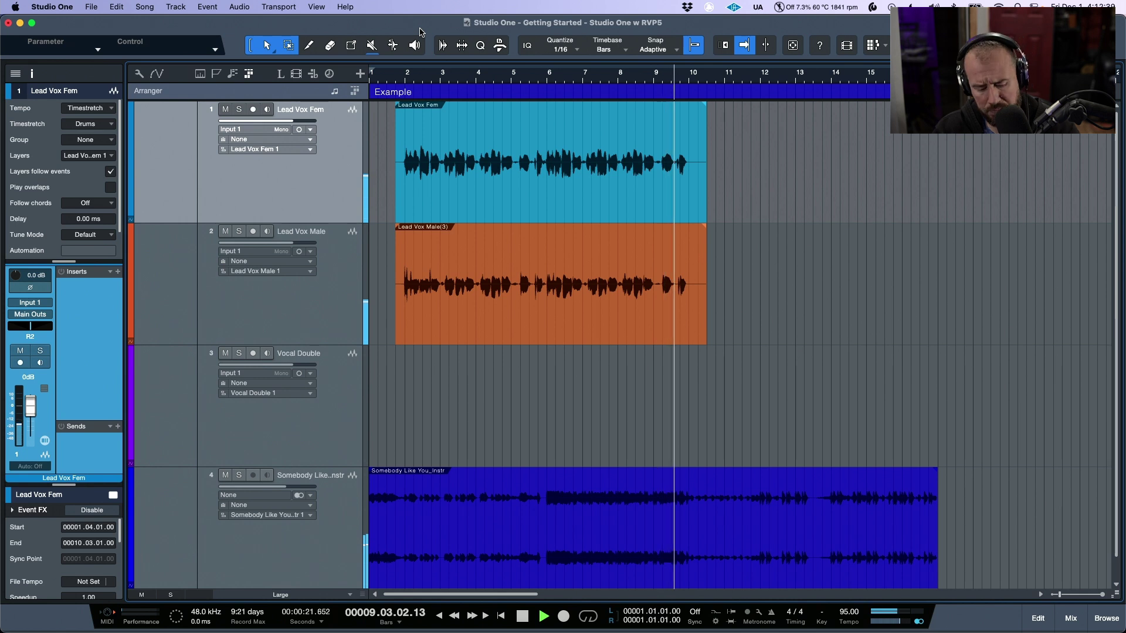
pyautogui.press('space')
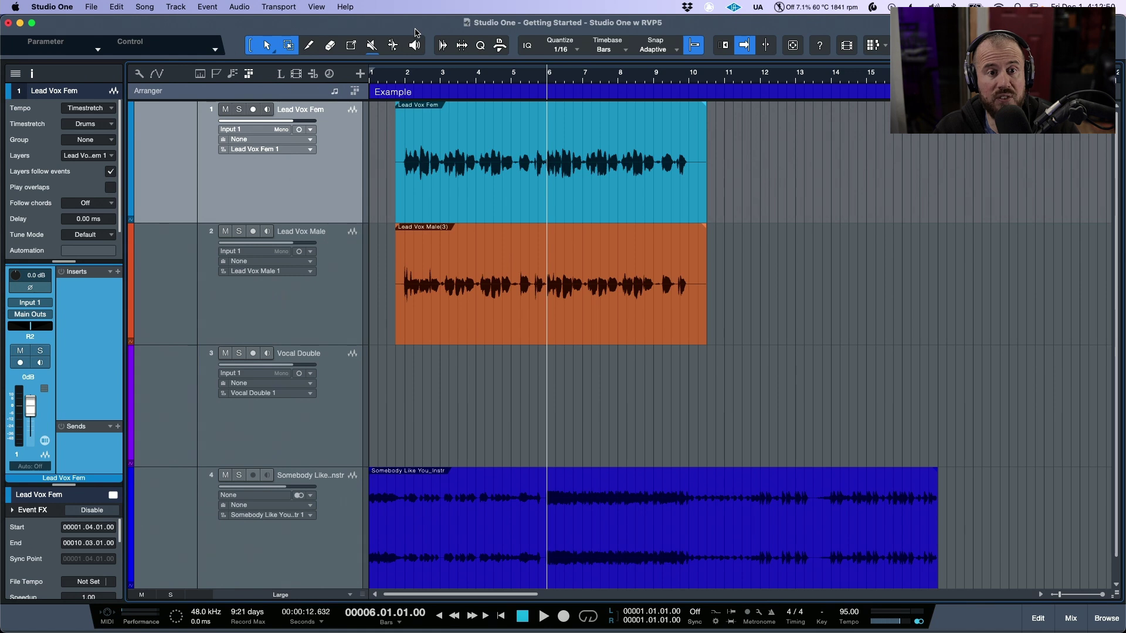
# Step: Insert the Revoice Pro Link event effect on both the Lead Vox Fem and Lead Vox Male events
pyautogui.click(237, 7)
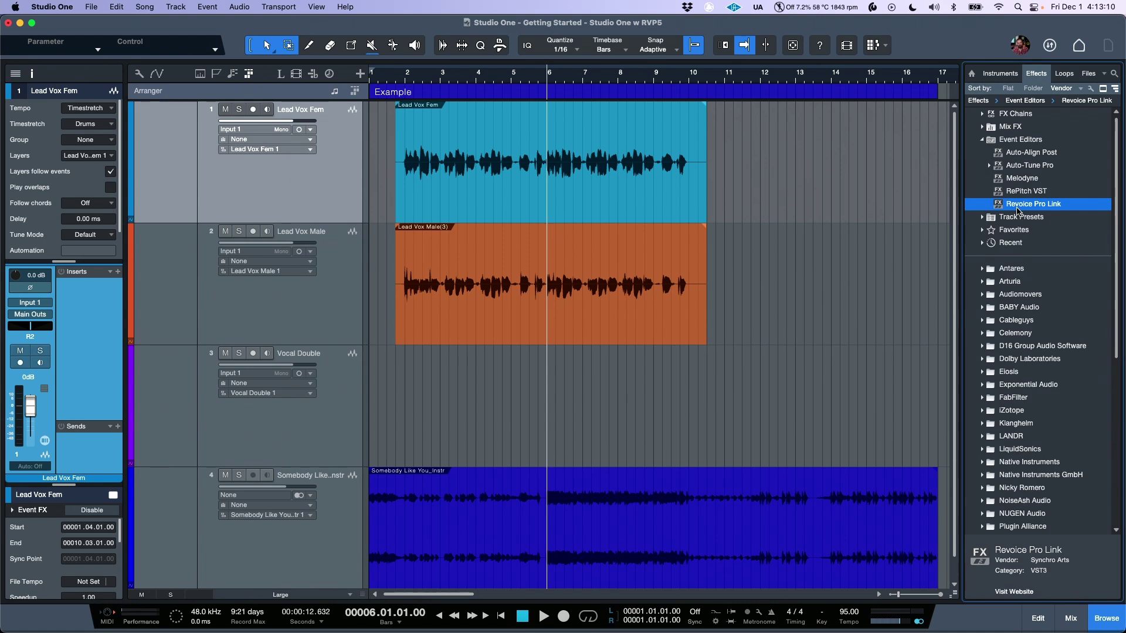
pyautogui.moveTo(777, 205); pyautogui.dragTo(473, 234)
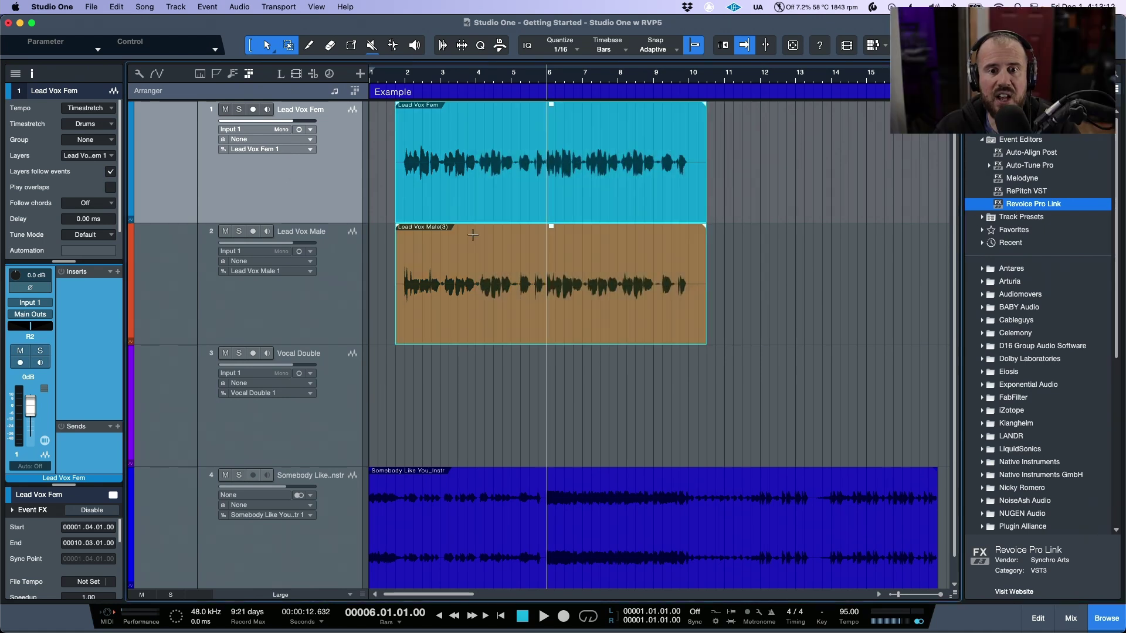
pyautogui.moveTo(998, 213); pyautogui.dragTo(593, 190)
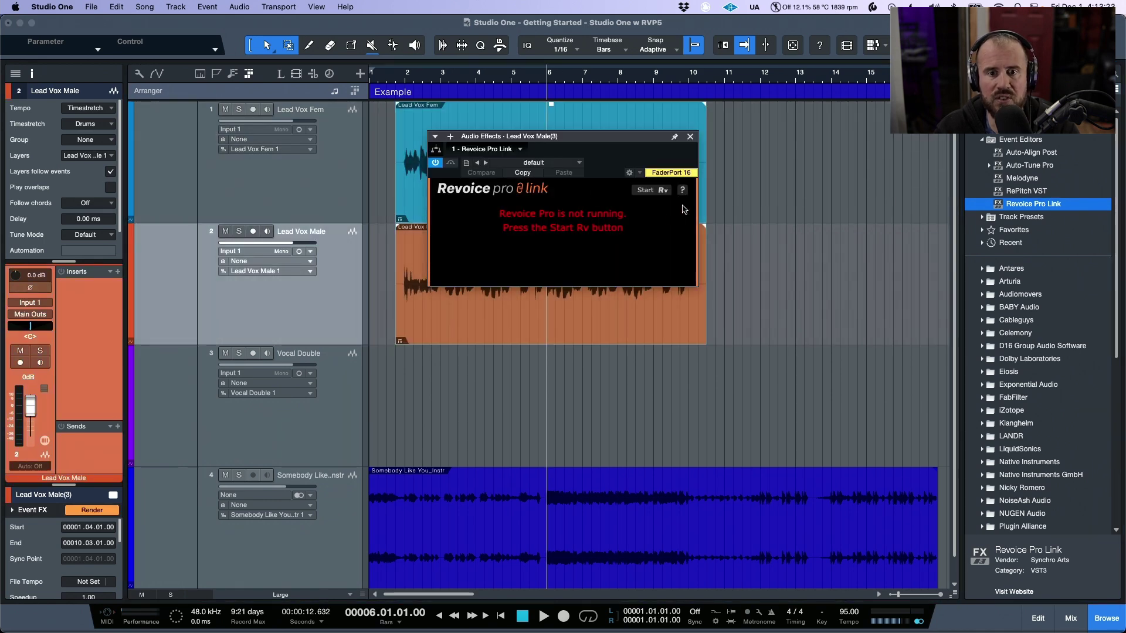
# Step: Start Revoice Pro, capture the audio of both lead vocal events into it, and switch to Revoice Pro
pyautogui.click(658, 192)
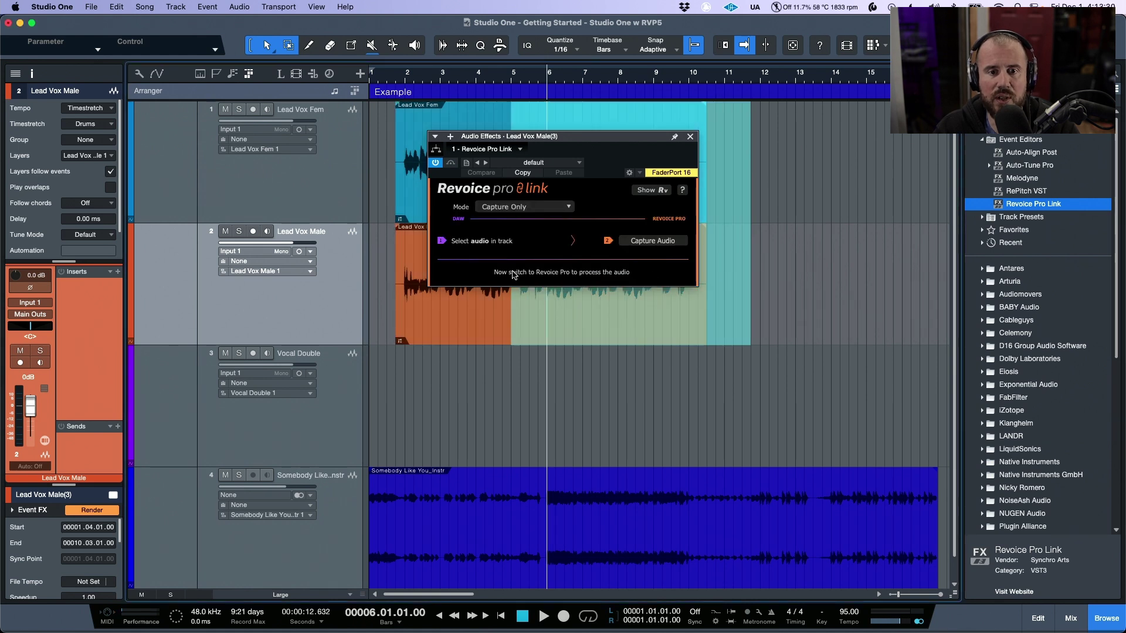
pyautogui.click(666, 241)
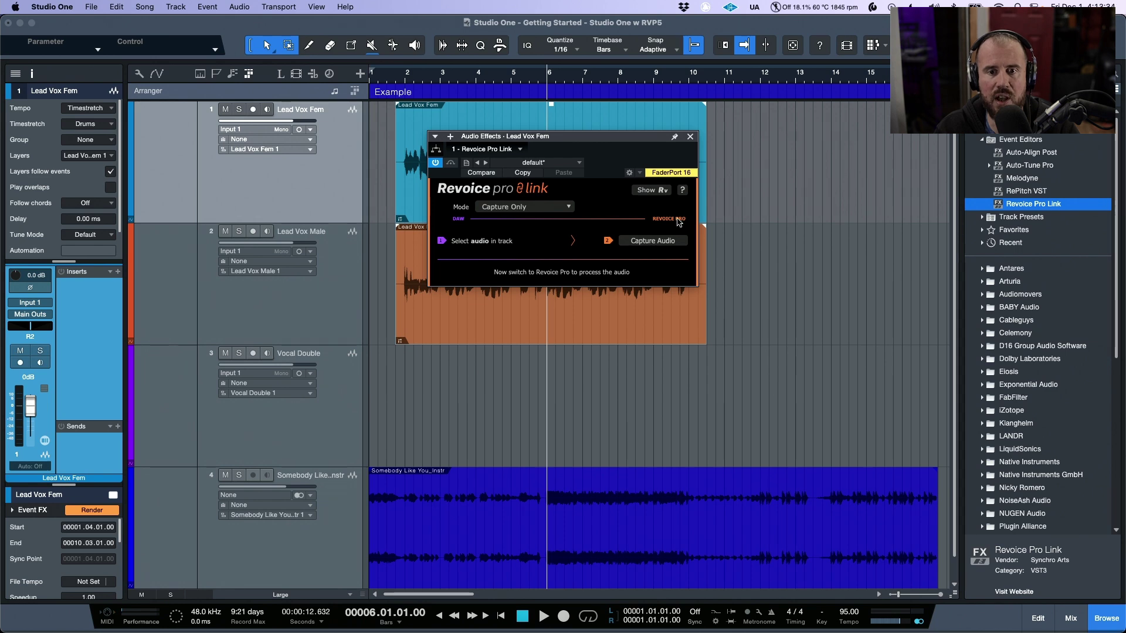
pyautogui.click(652, 190)
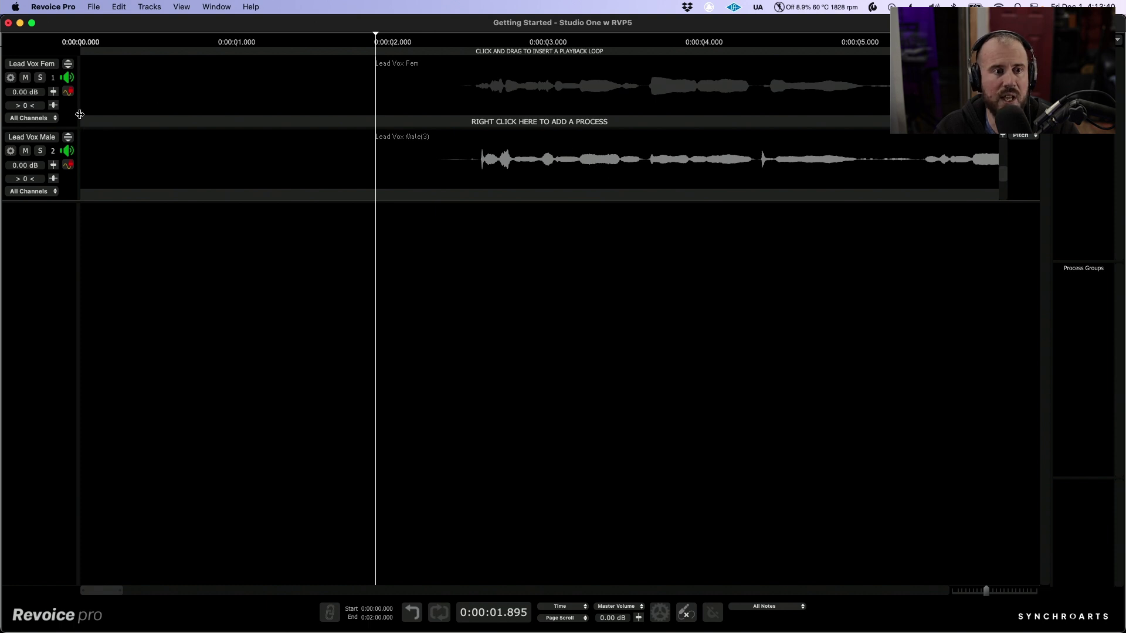
# Step: Widen the track headers and auto-size the track heights so both captured vocals fill the window in full length
pyautogui.moveTo(79, 114); pyautogui.dragTo(140, 114)
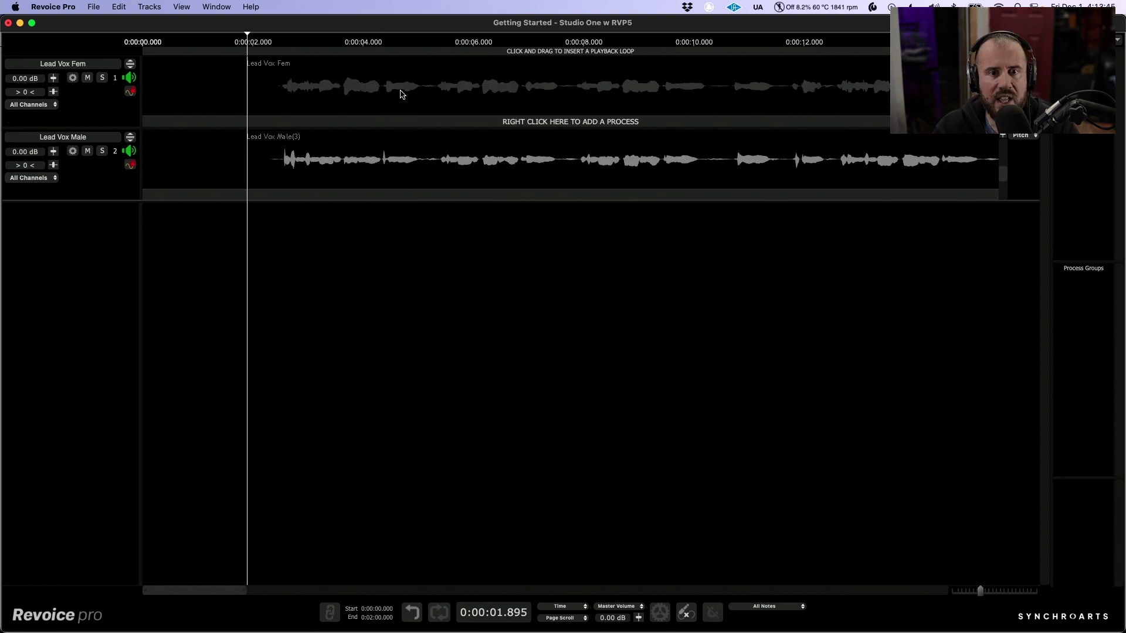
pyautogui.press('r')
pyautogui.press('r')
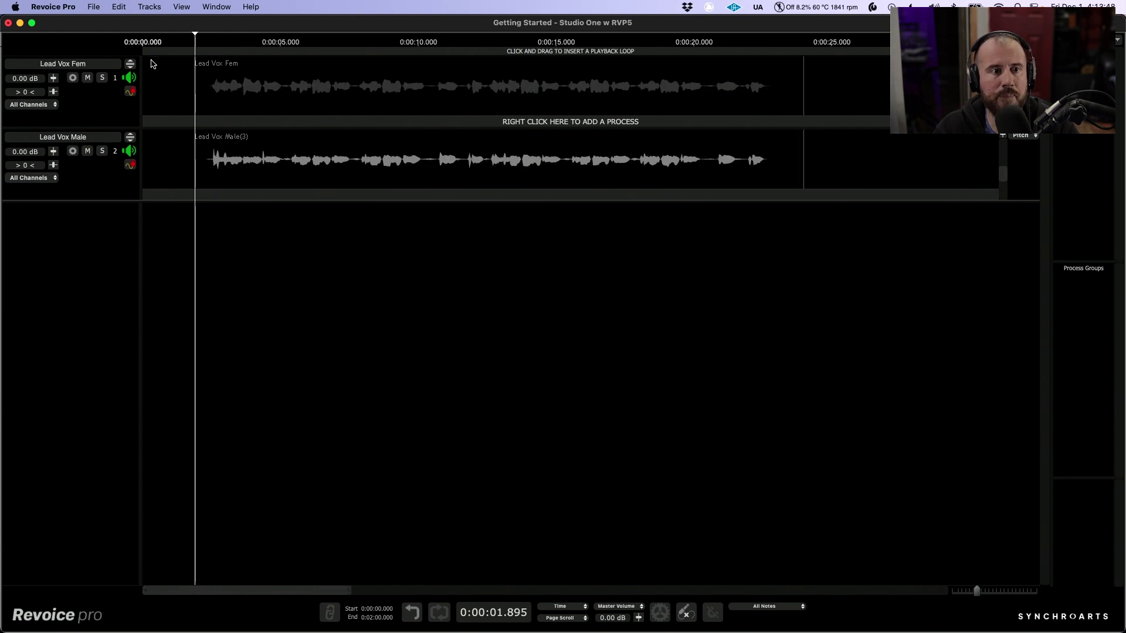
pyautogui.click(151, 9)
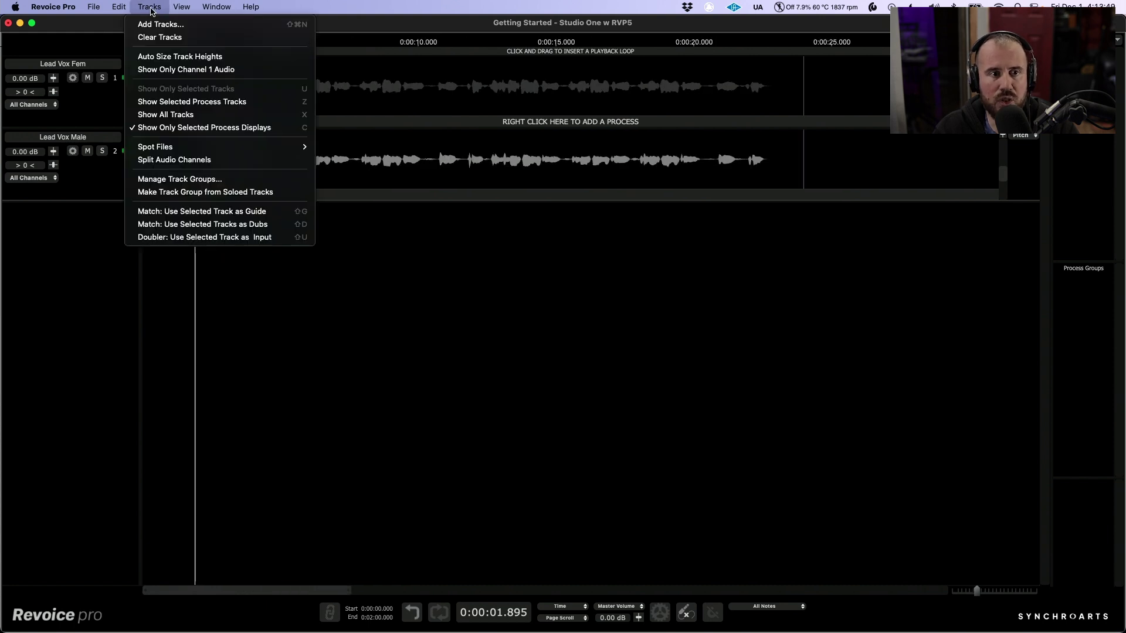
pyautogui.click(184, 57)
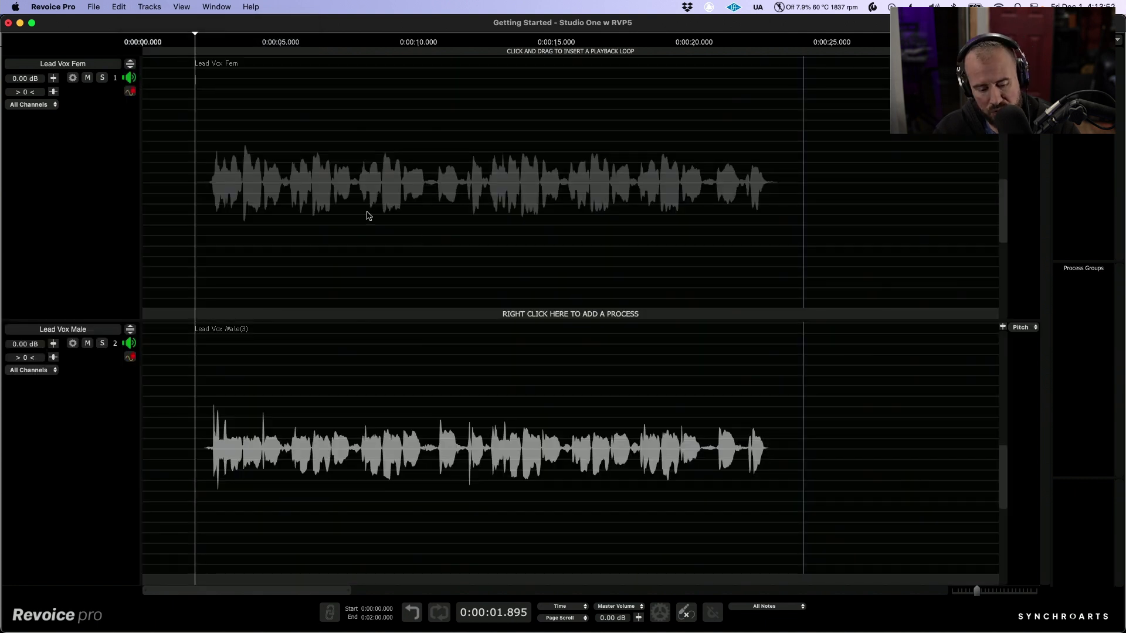
# Step: Solo the Lead Vox Fem track and expand it to fill the whole track area
pyautogui.doubleClick(367, 212)
pyautogui.scroll(1, 367, 213)
pyautogui.hscroll(-2, 367, 213)
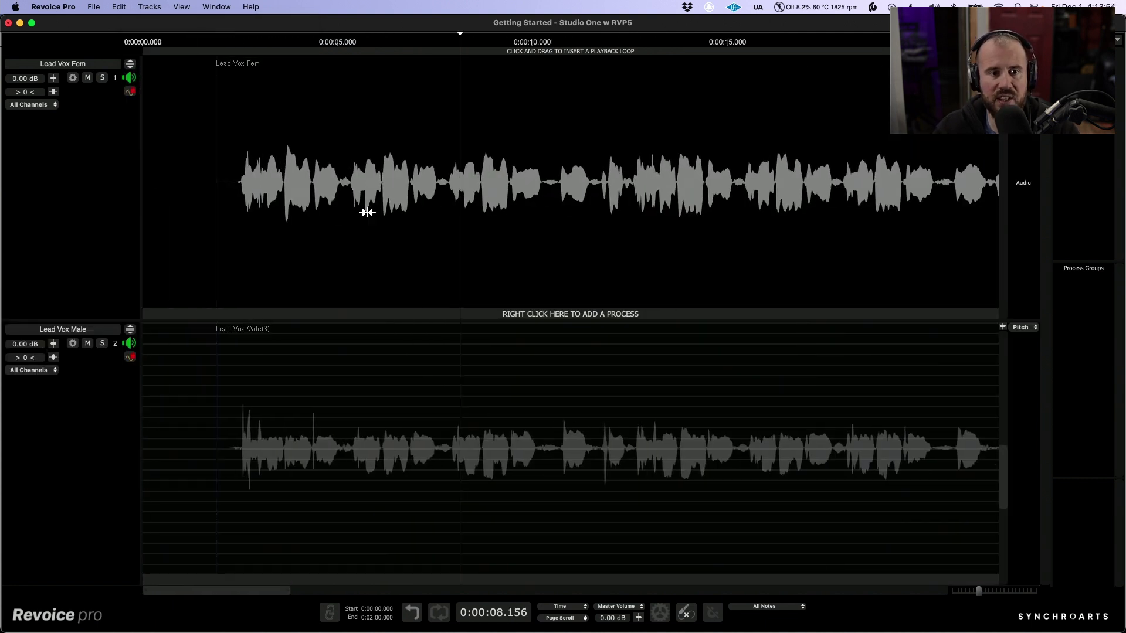
pyautogui.click(102, 78)
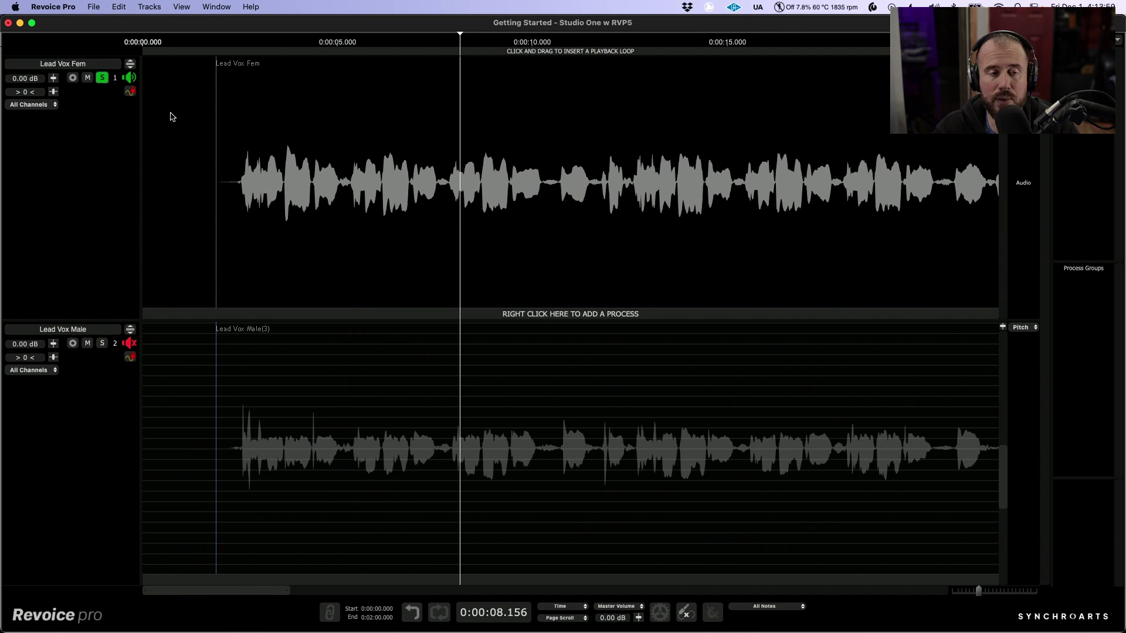
pyautogui.click(130, 64)
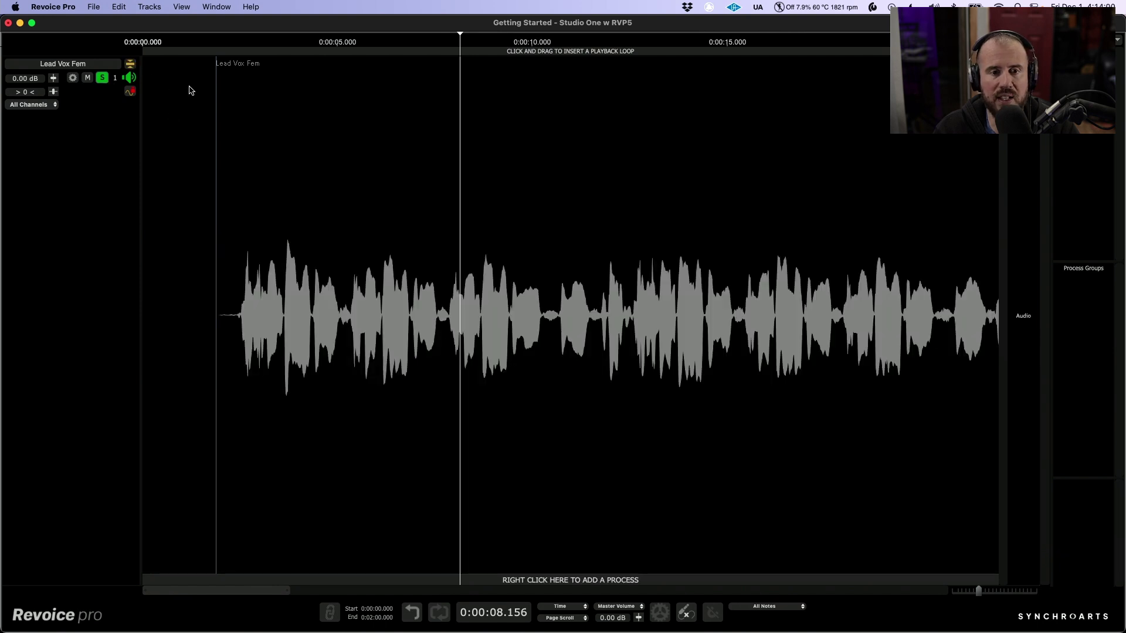
# Step: Apply the Adjust Pitch / Timing / Level process to the Lead Vox Fem audio
pyautogui.rightClick(490, 262)
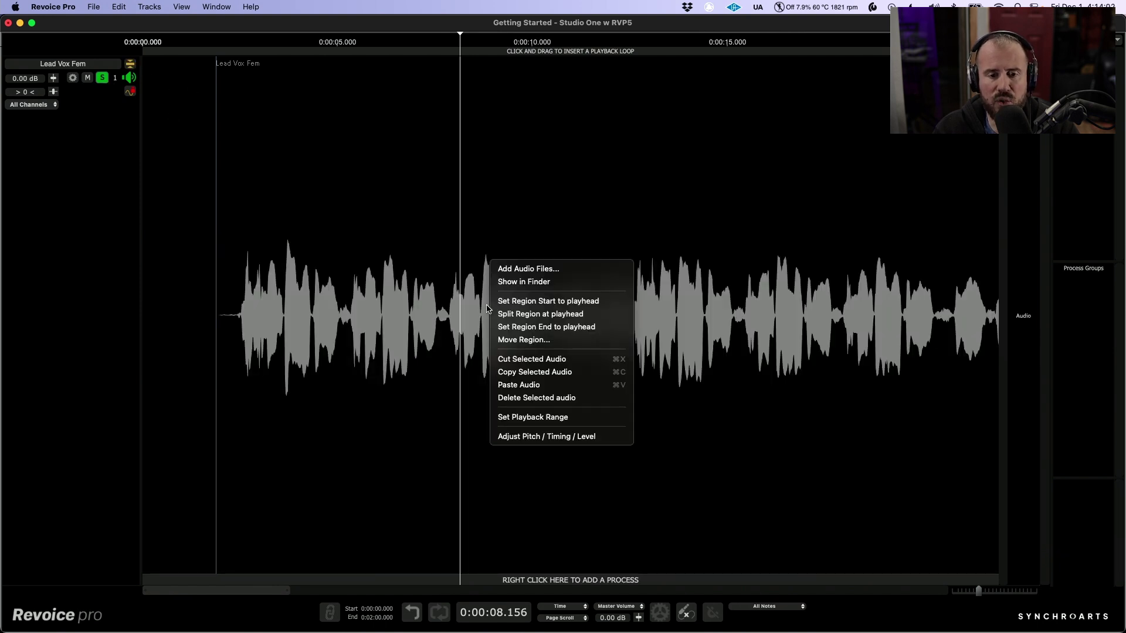
pyautogui.click(571, 438)
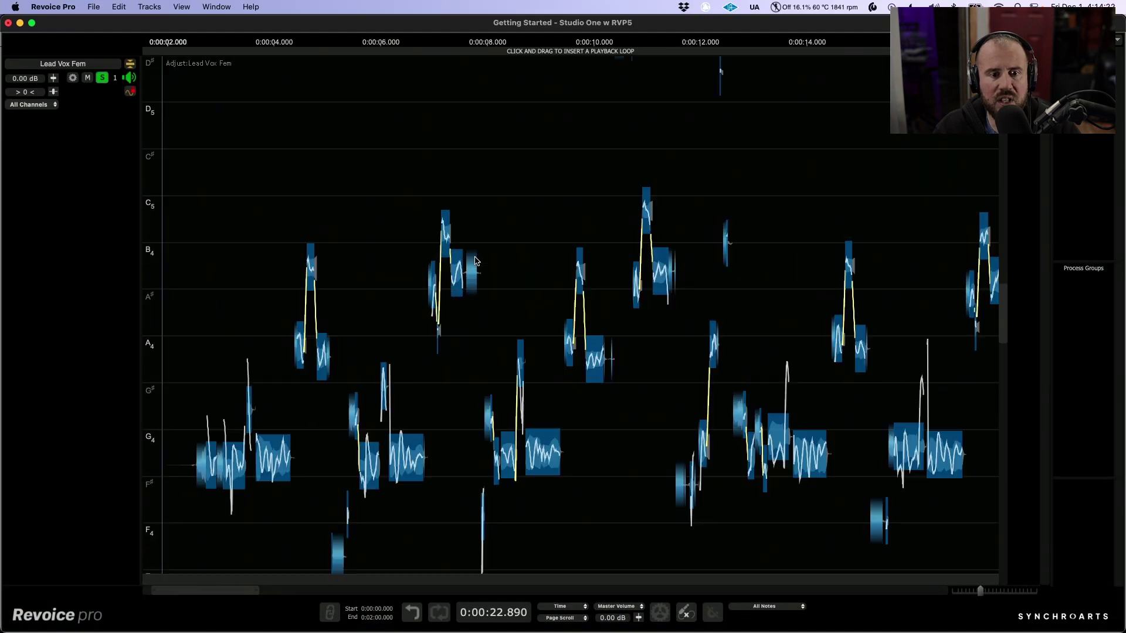
pyautogui.scroll(-3, 443, 205)
pyautogui.hscroll(-5, 443, 204)
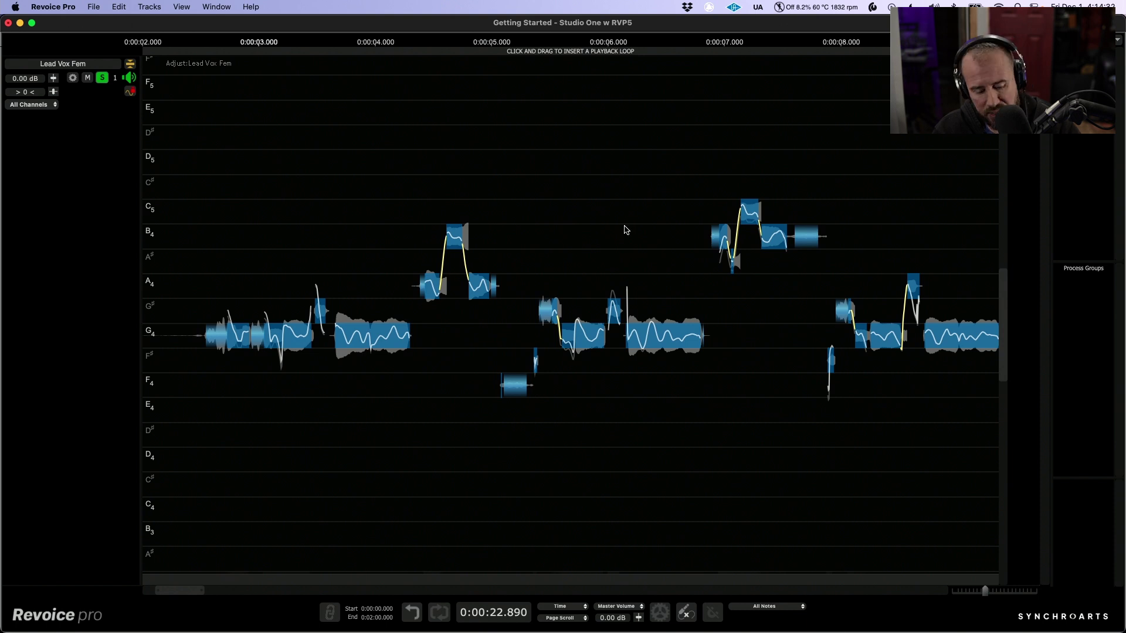
# Step: Pitch-correct the long G4 note just before 4.5 seconds in Lead Vox Fem to 0 cents
pyautogui.moveTo(633, 226); pyautogui.dragTo(591, 225)
pyautogui.moveTo(706, 245); pyautogui.dragTo(567, 240)
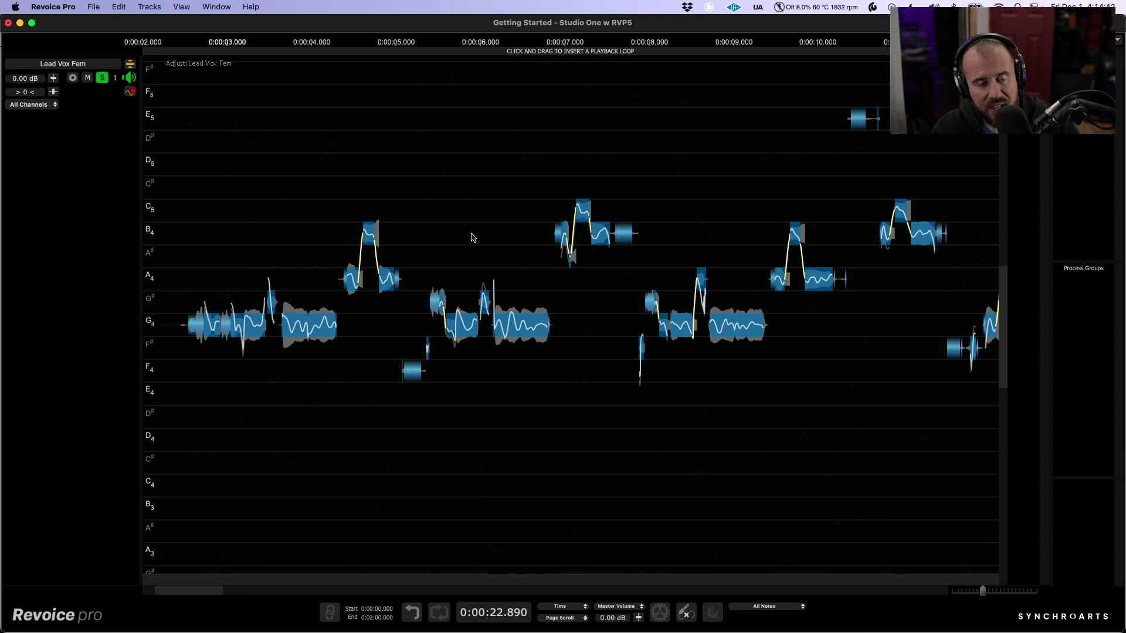
pyautogui.moveTo(304, 281); pyautogui.dragTo(510, 272)
pyautogui.moveTo(346, 251); pyautogui.dragTo(492, 215)
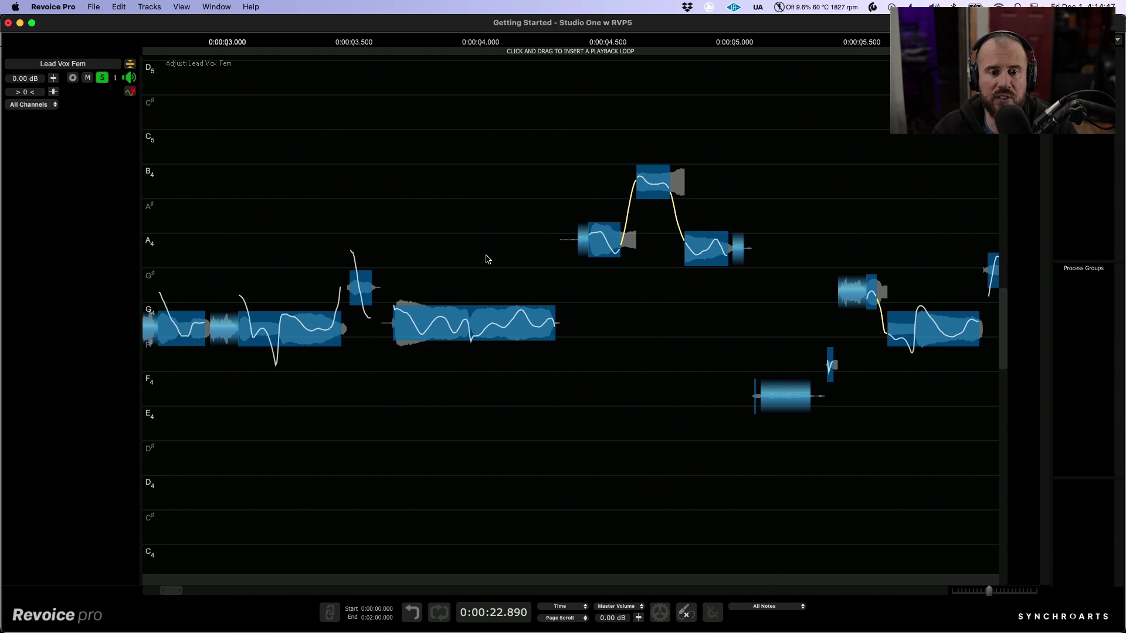
pyautogui.click(481, 322)
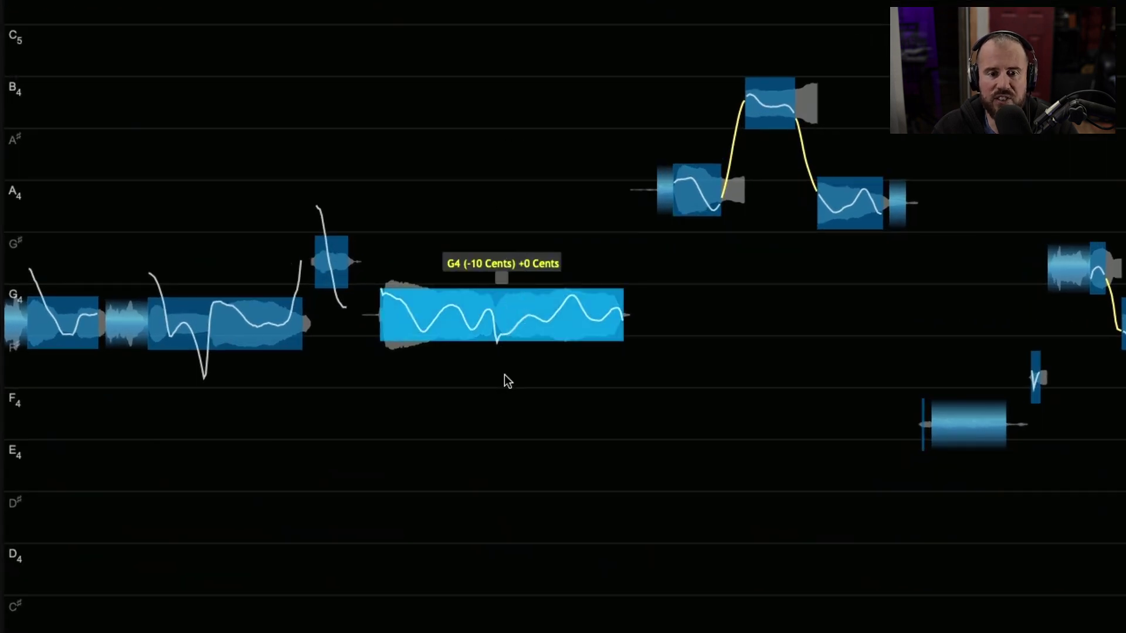
pyautogui.moveTo(509, 347)
pyautogui.moveTo(618, 353)
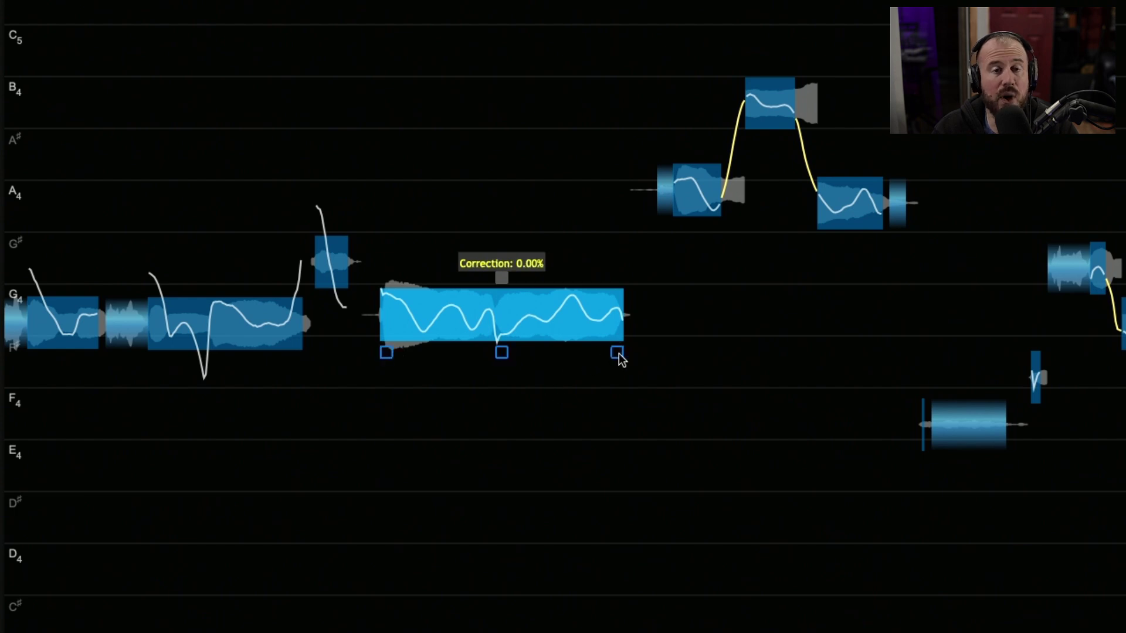
pyautogui.moveTo(618, 353); pyautogui.dragTo(592, 83)
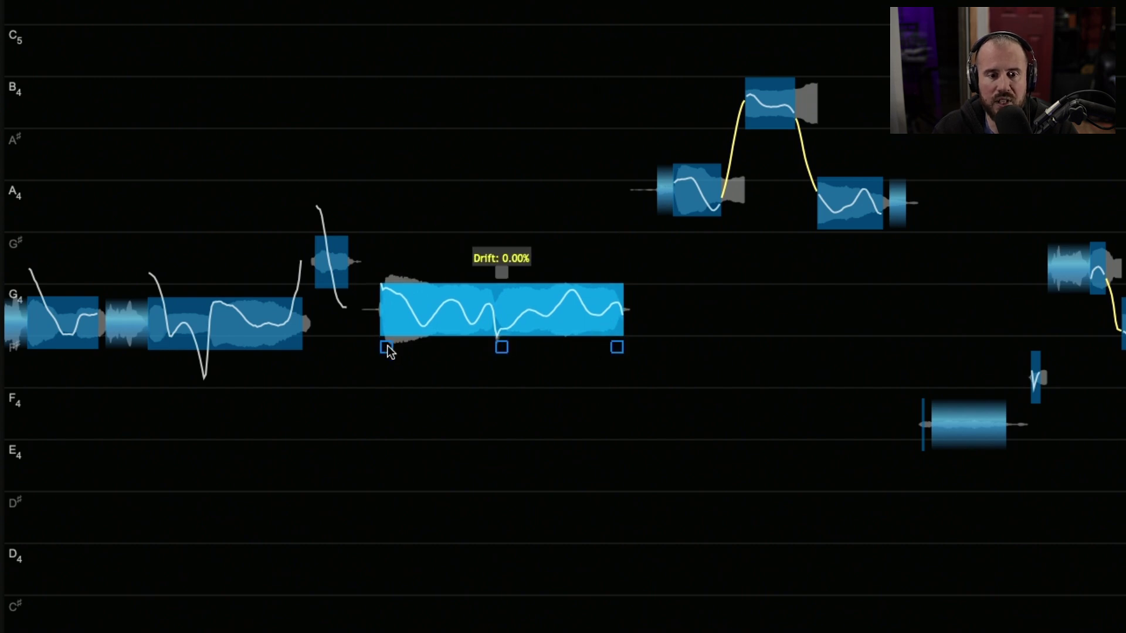
# Step: Adjust the pitch drift of the selected long G4 note and lower its level
pyautogui.moveTo(386, 347); pyautogui.dragTo(429, 269)
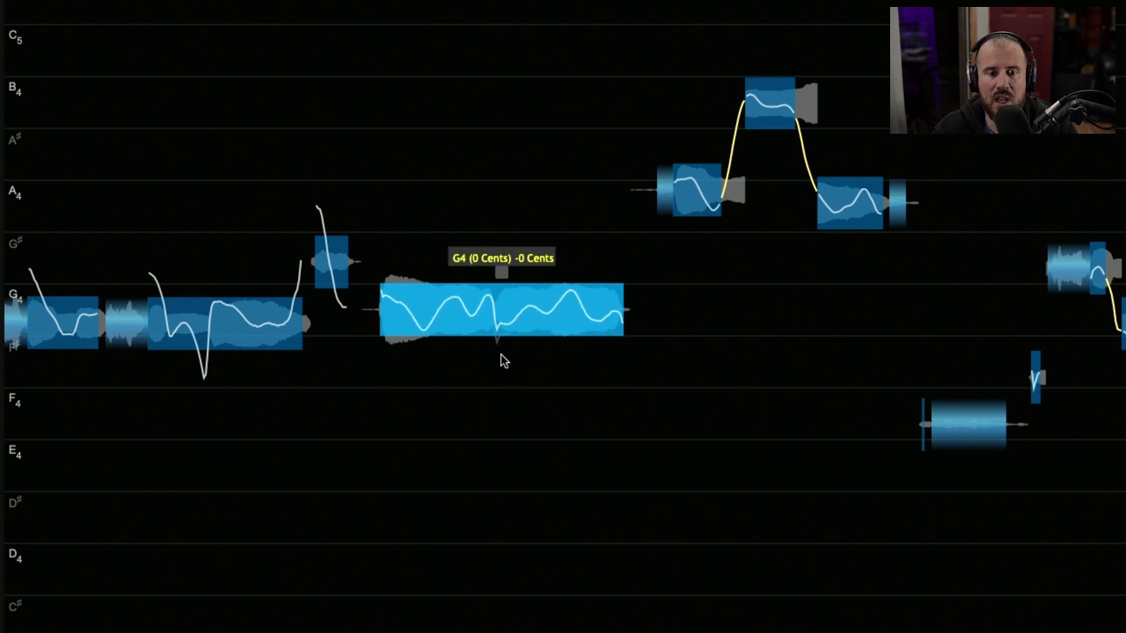
pyautogui.moveTo(500, 345)
pyautogui.moveTo(499, 354); pyautogui.dragTo(495, 426)
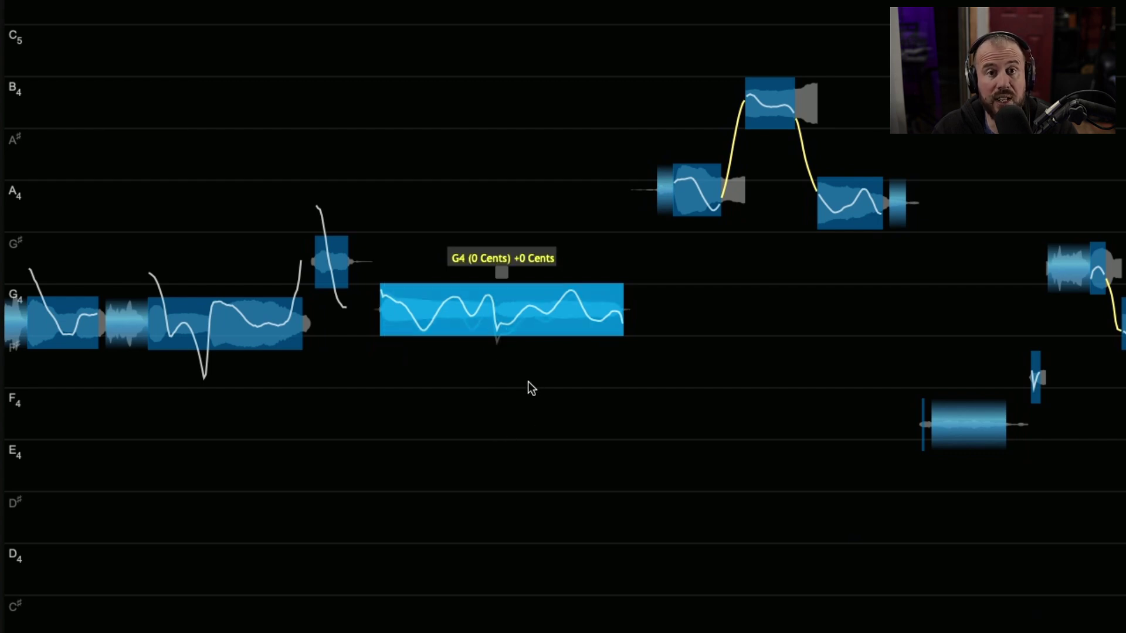
pyautogui.moveTo(565, 317)
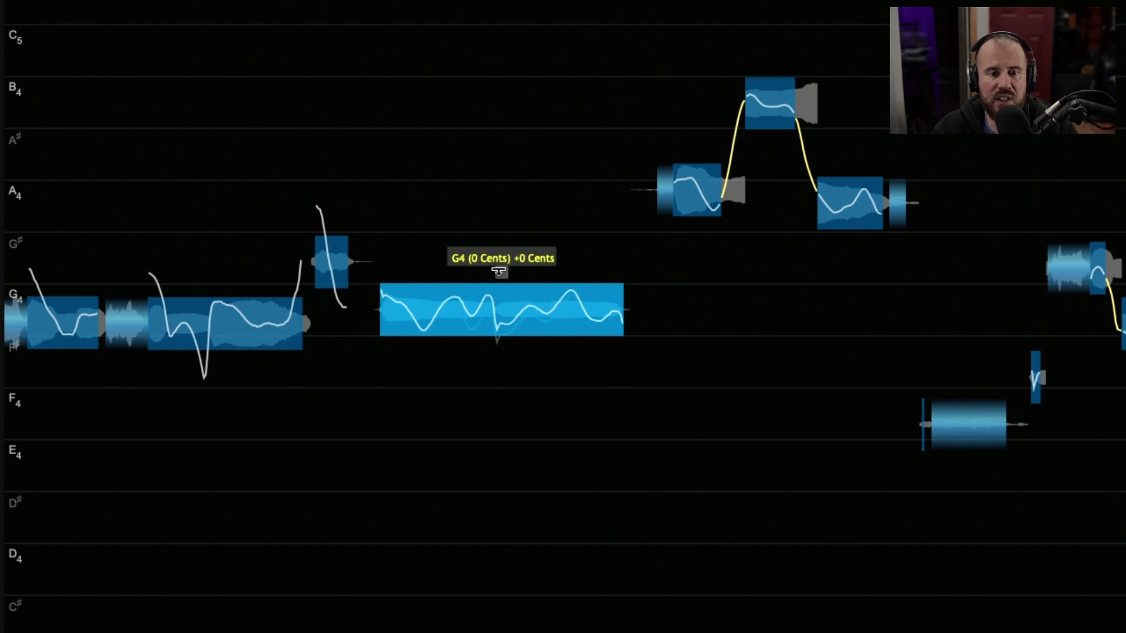
# Step: Try flattening and strongly exaggerating the G4 note's pitch variation, and nudge its pitch by hand to 0 cents
pyautogui.moveTo(498, 271); pyautogui.dragTo(499, 304)
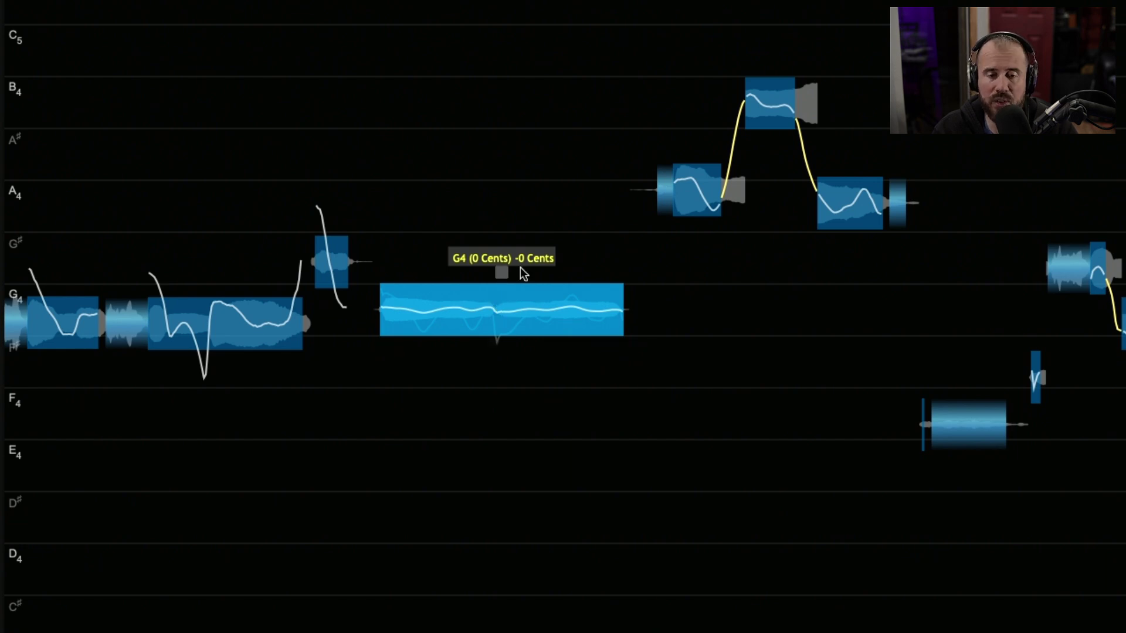
pyautogui.moveTo(503, 273); pyautogui.dragTo(512, 152)
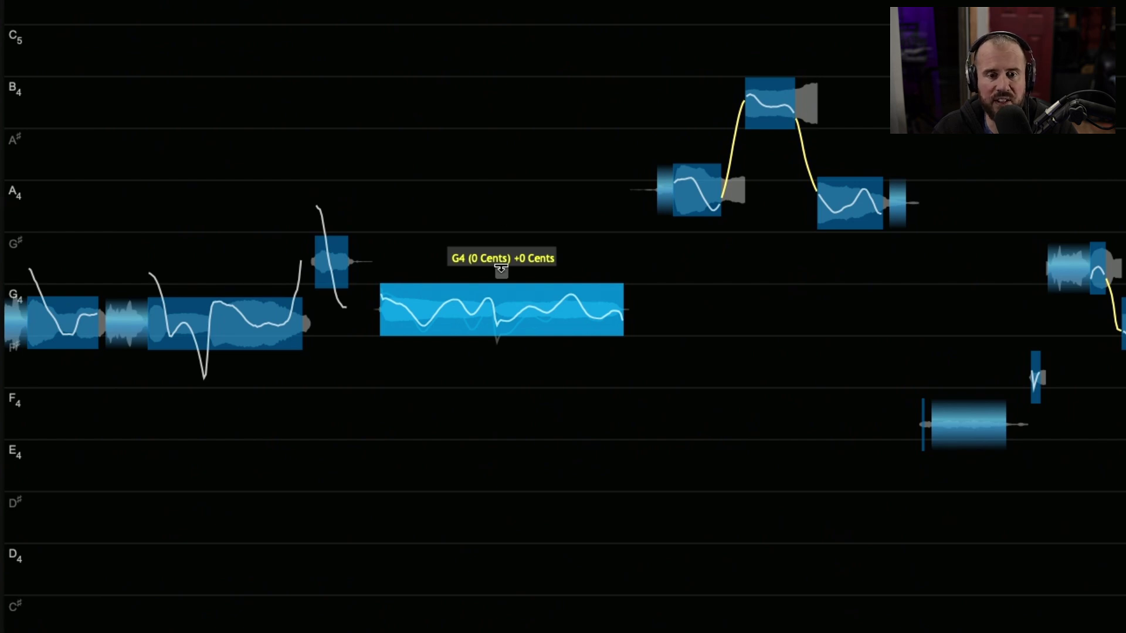
pyautogui.moveTo(502, 271); pyautogui.dragTo(513, 150)
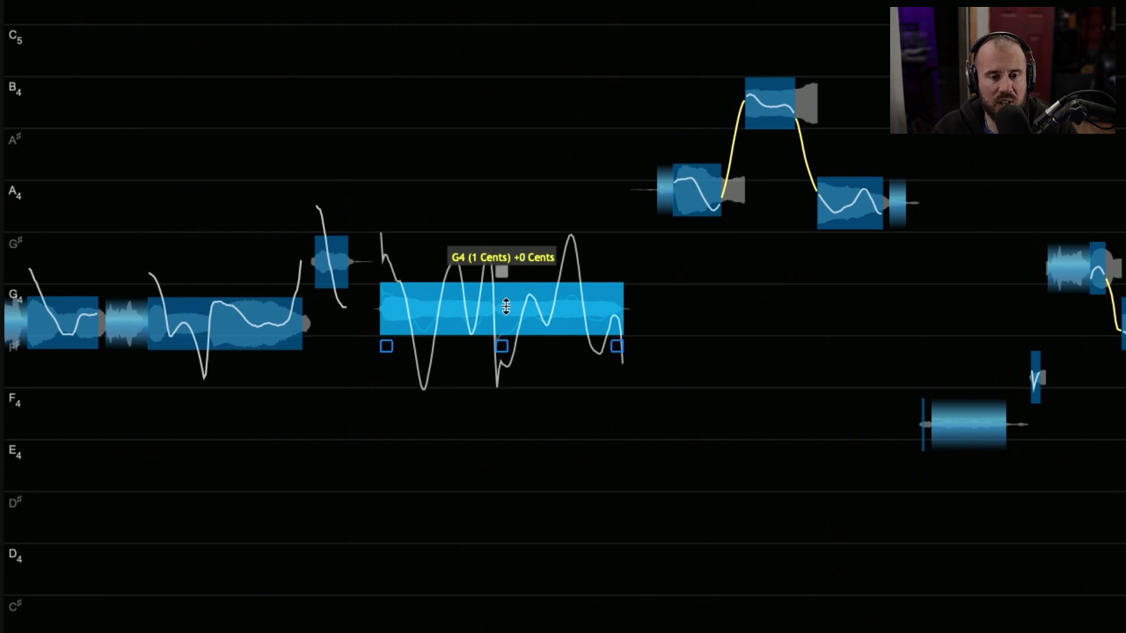
pyautogui.moveTo(506, 306)
pyautogui.mouseDown()
pyautogui.moveTo(508, 213)
pyautogui.moveTo(503, 355)
pyautogui.moveTo(508, 258)
pyautogui.moveTo(504, 312)
pyautogui.mouseUp()
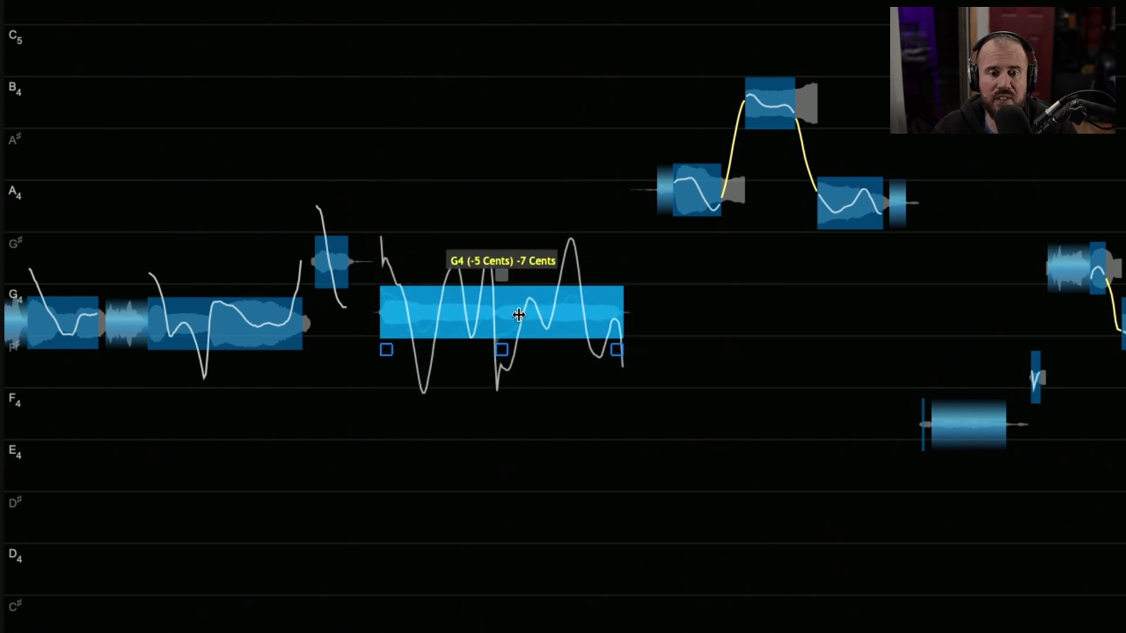
pyautogui.moveTo(502, 308); pyautogui.dragTo(502, 306)
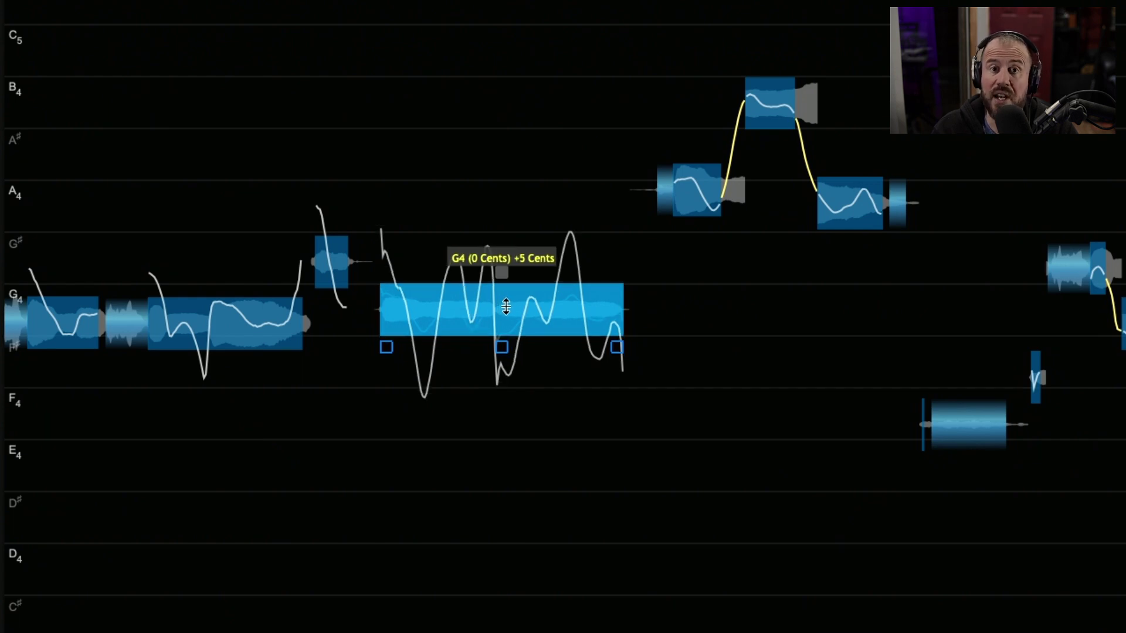
# Step: Reset all changes on the selected long G4 note
pyautogui.rightClick(506, 307)
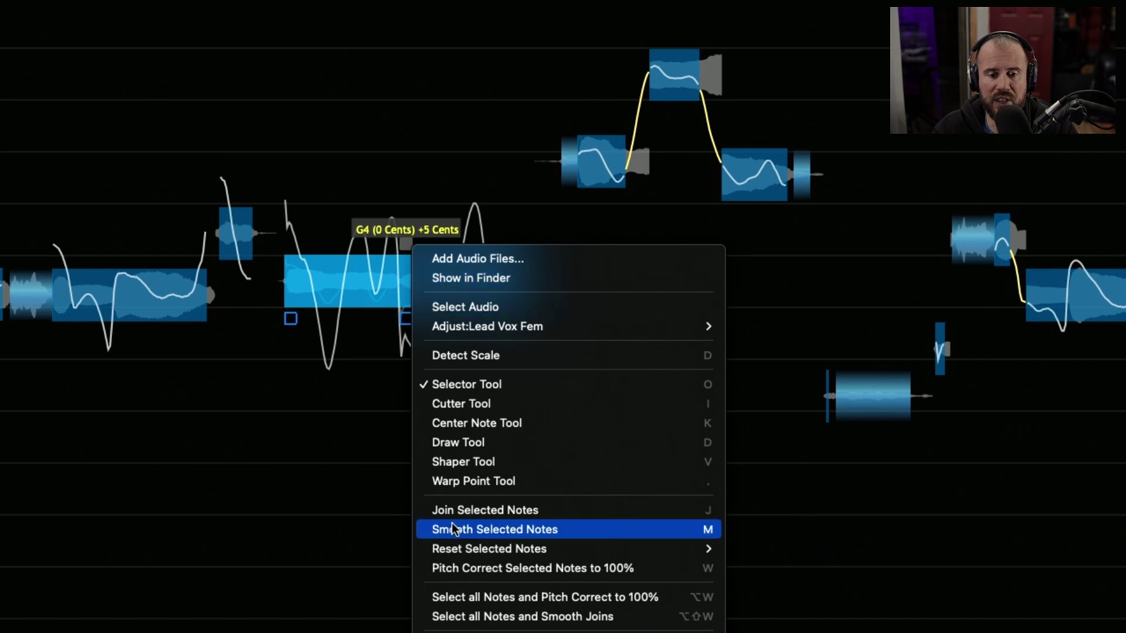
pyautogui.moveTo(452, 548)
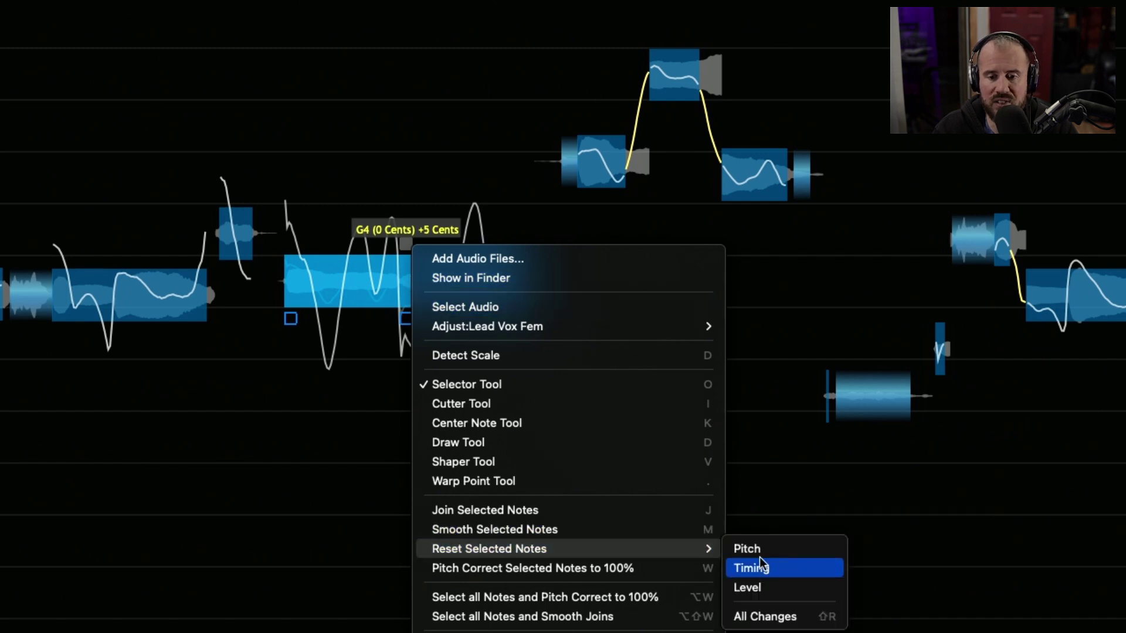
pyautogui.click(758, 622)
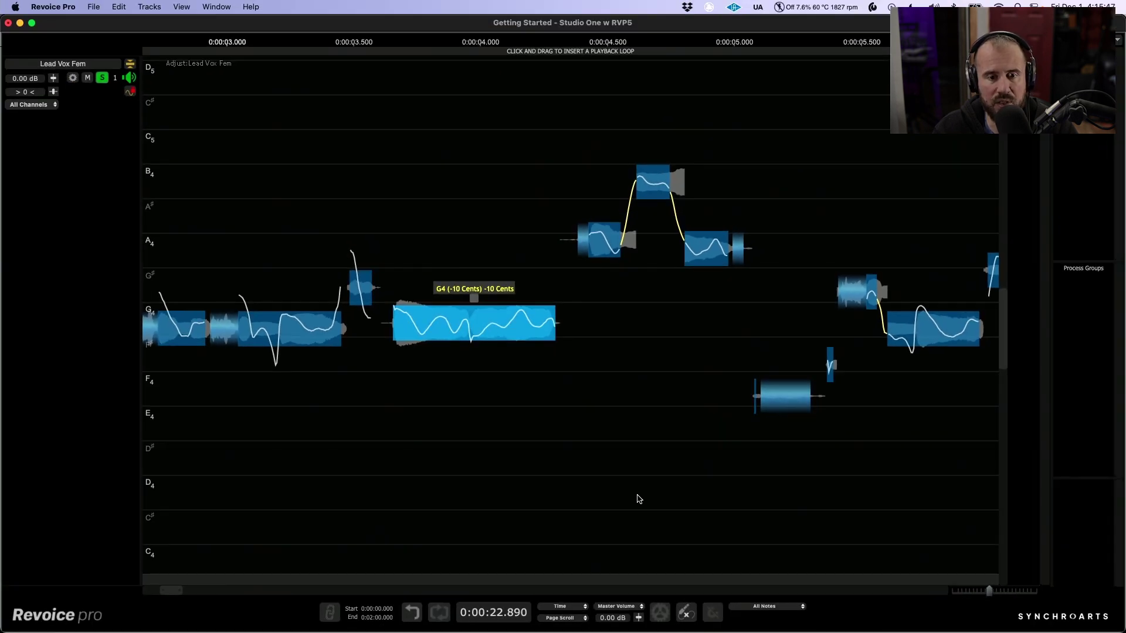
pyautogui.moveTo(680, 461); pyautogui.dragTo(544, 471)
pyautogui.moveTo(652, 420); pyautogui.dragTo(426, 428)
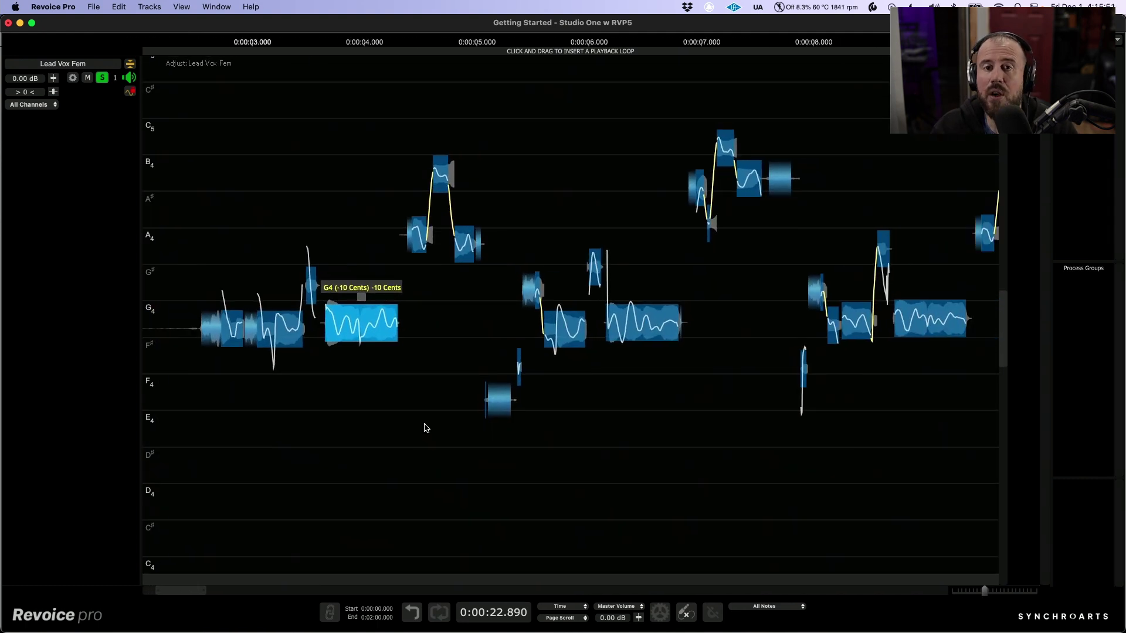
# Step: Centre the pitch of all Lead Vox Fem notes with the Center Note tool at about 90% Correction and play back the result
pyautogui.click(414, 424)
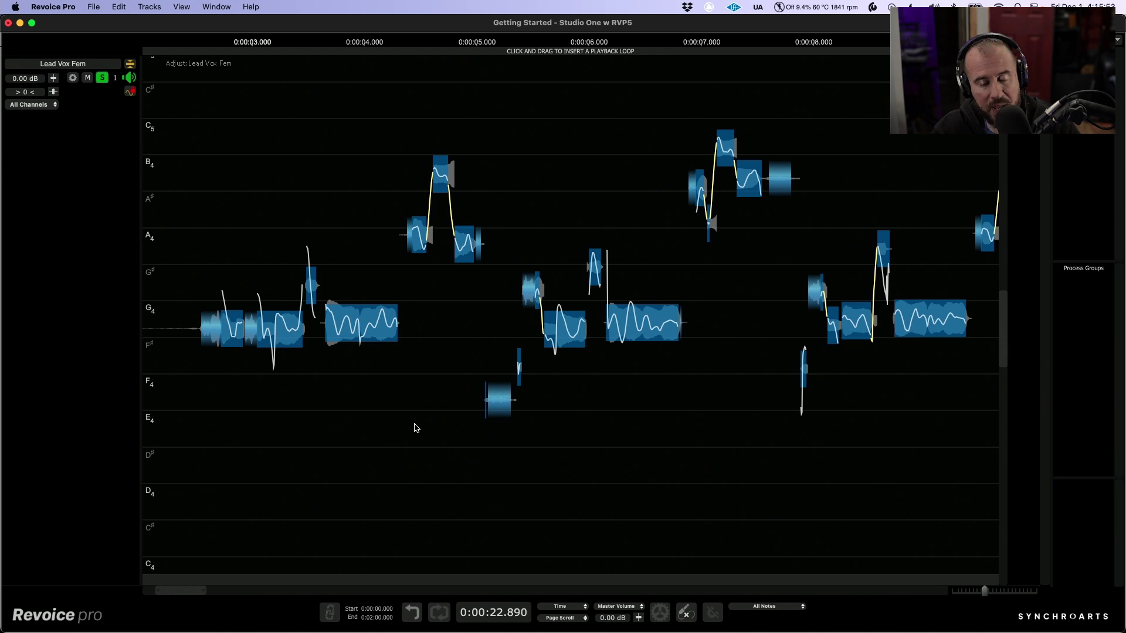
pyautogui.press('super+a')
pyautogui.rightClick(434, 379)
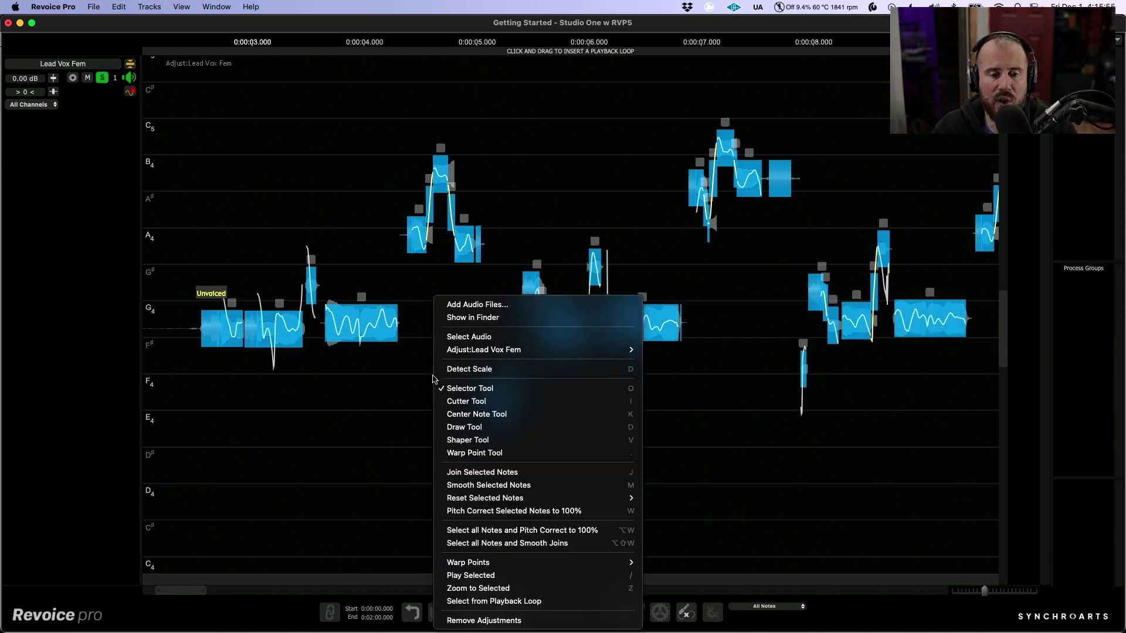
pyautogui.click(475, 414)
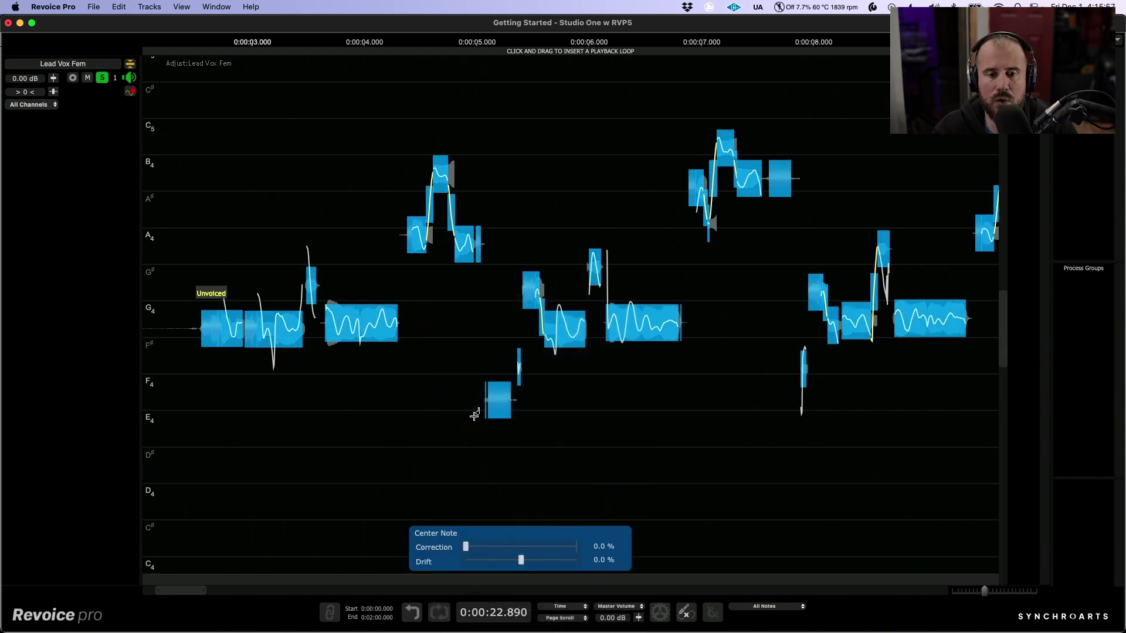
pyautogui.moveTo(466, 547); pyautogui.dragTo(567, 544)
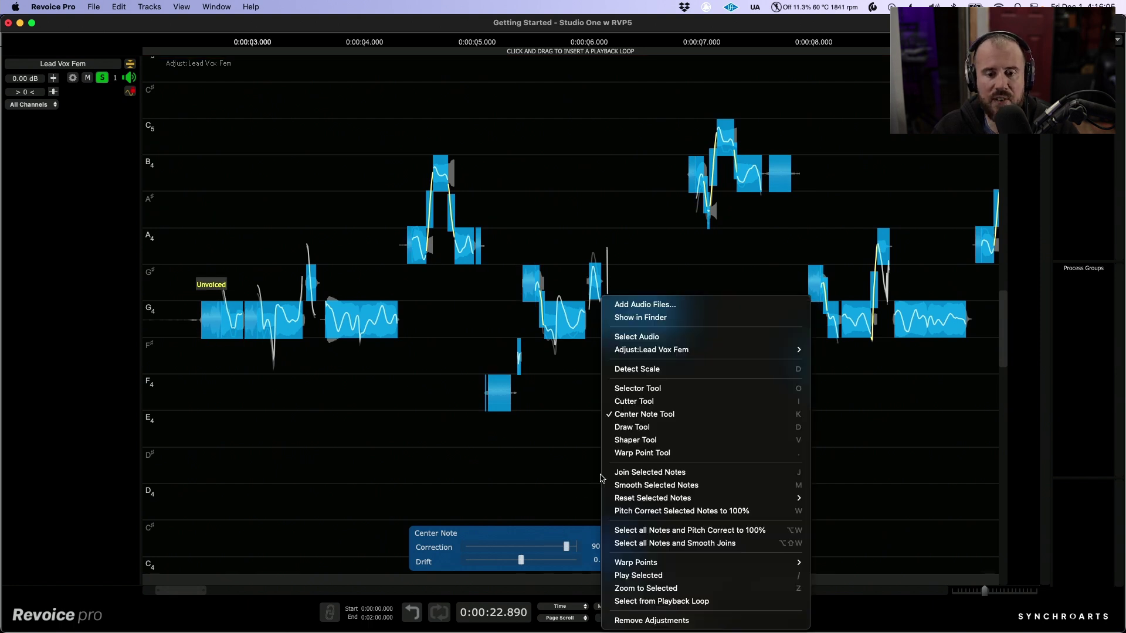
pyautogui.click(639, 389)
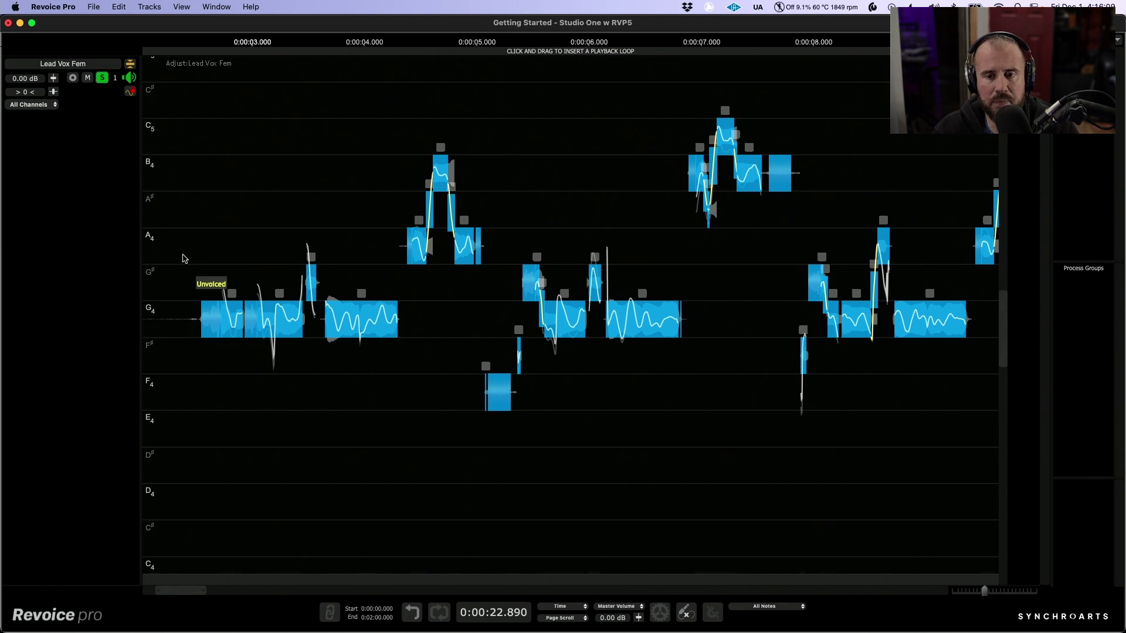
pyautogui.press('space')
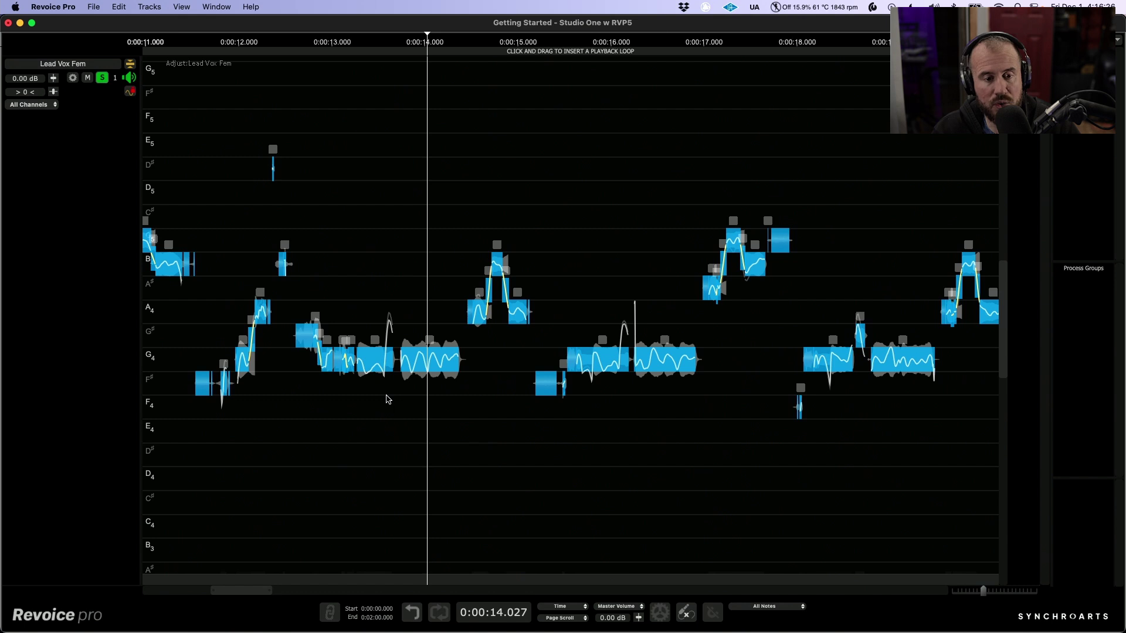
# Step: Split the G4 note just before 13.6 seconds with the Cutter tool where its pitch curve starts to jump upward
pyautogui.scroll(5, 387, 400)
pyautogui.hscroll(-4, 465, 264)
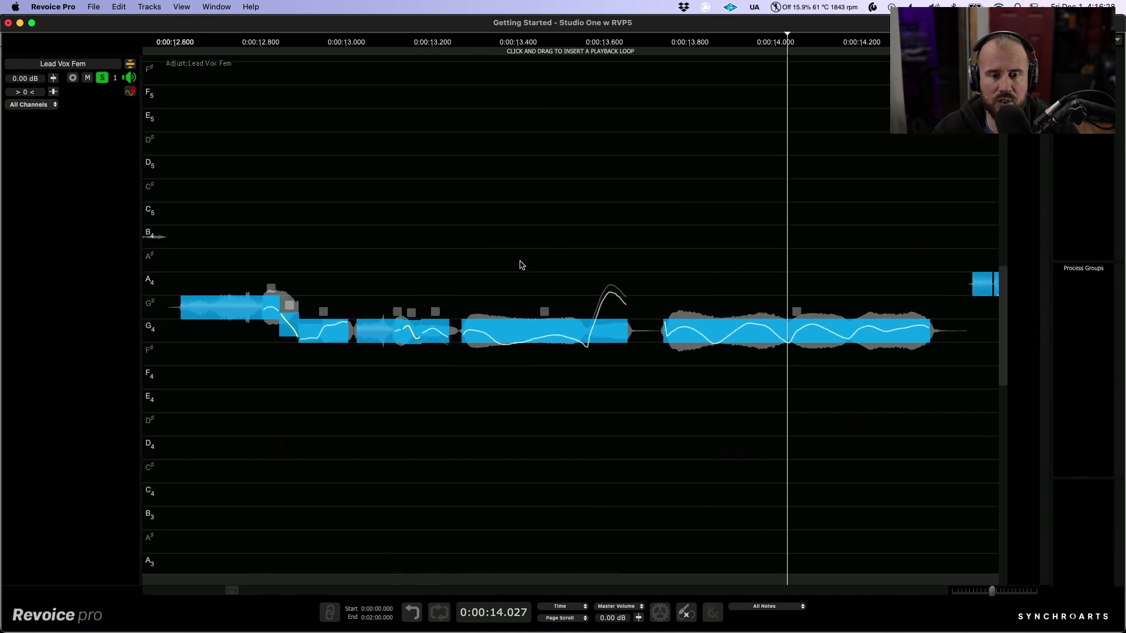
pyautogui.scroll(5, 522, 282)
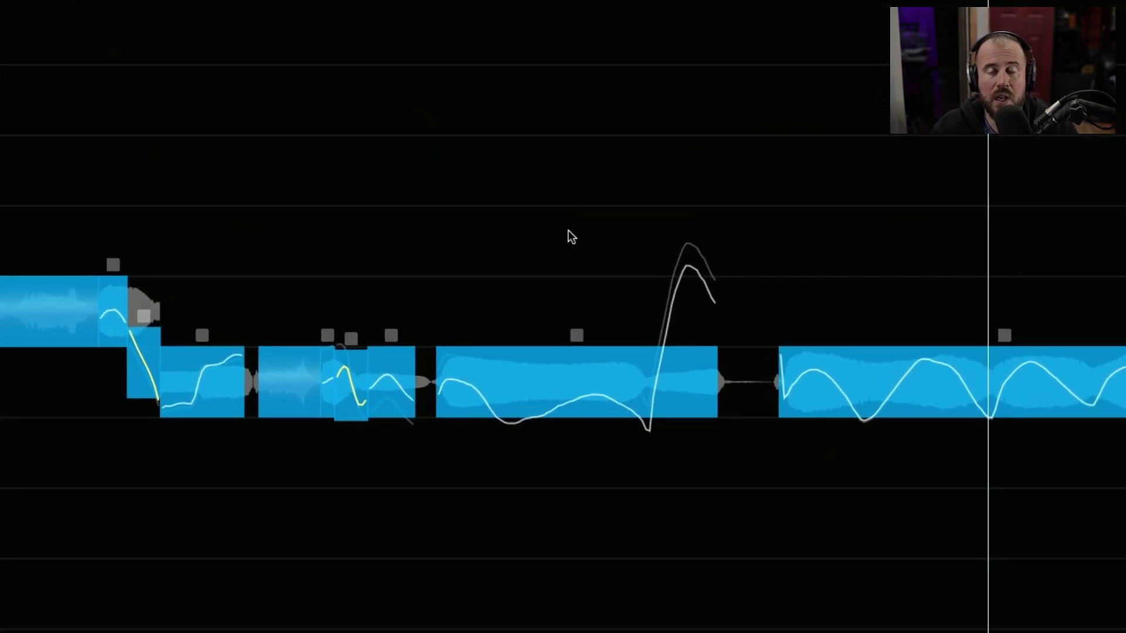
pyautogui.rightClick(572, 237)
pyautogui.click(614, 382)
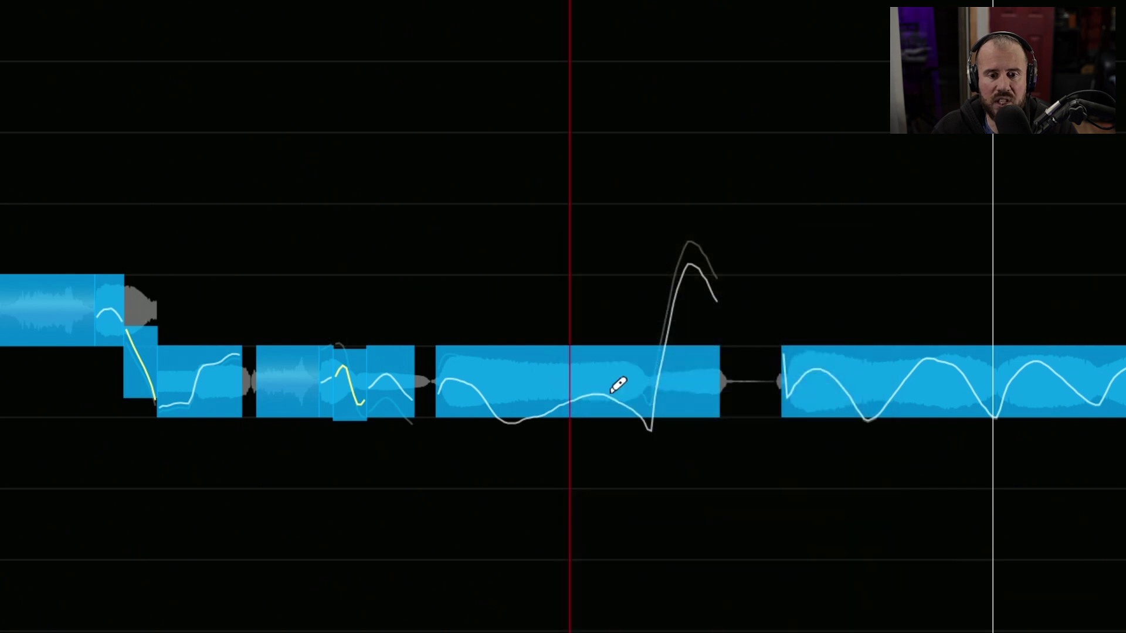
pyautogui.click(649, 419)
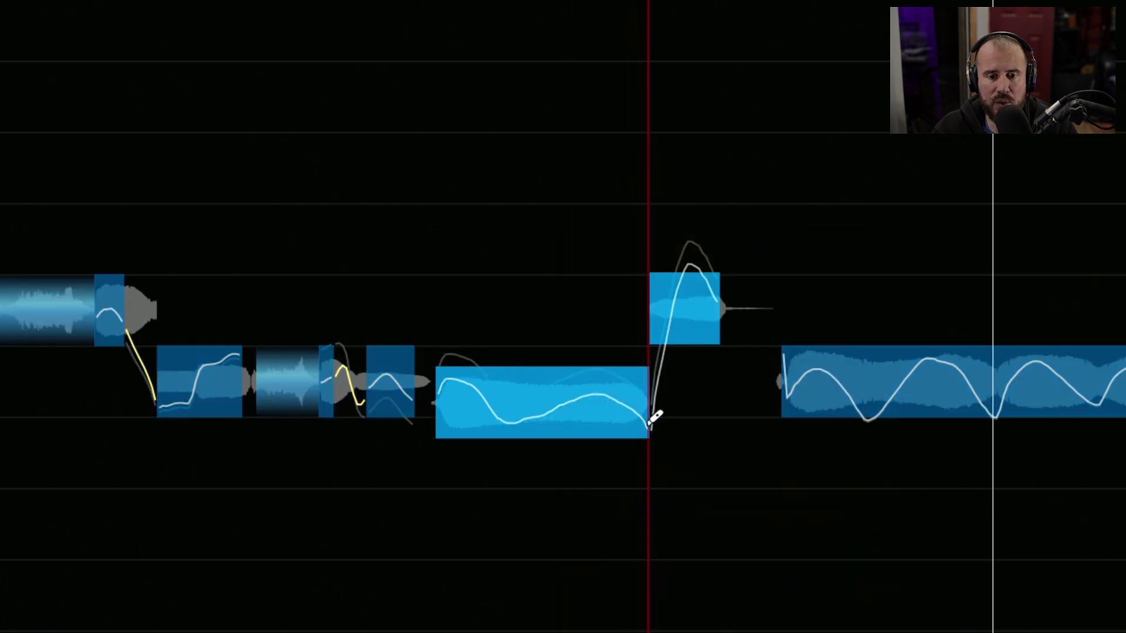
# Step: Return to the Selector tool and snap the longer first part of the split note to G4
pyautogui.rightClick(650, 412)
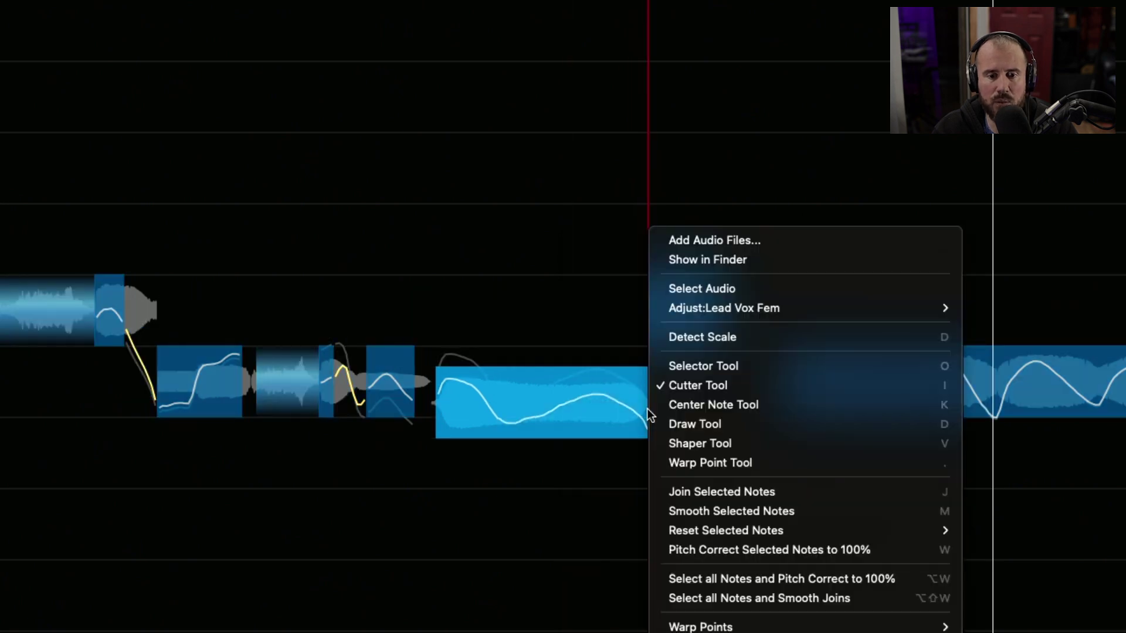
pyautogui.click(671, 365)
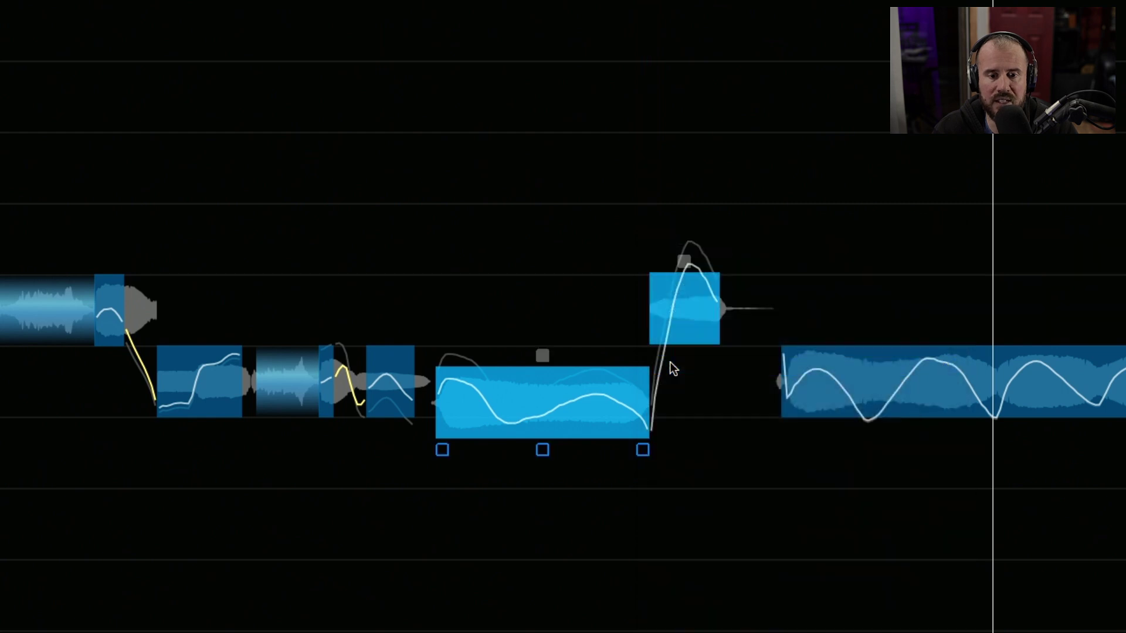
pyautogui.doubleClick(538, 395)
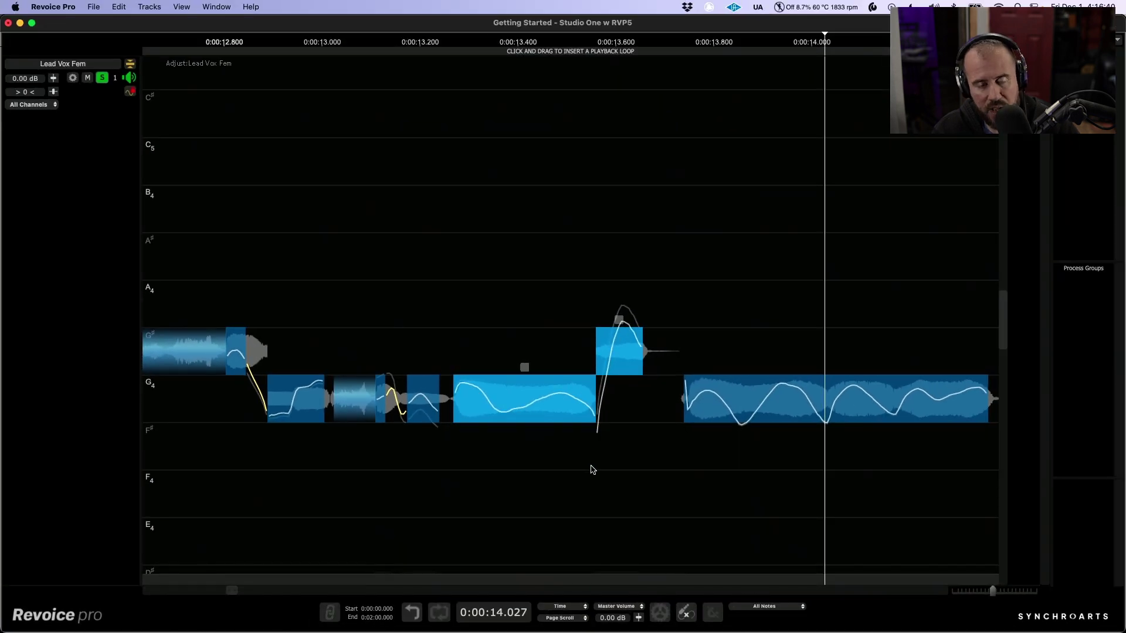
# Step: Play back the adjusted Lead Vox Fem track through to the end of the vocal
pyautogui.moveTo(591, 471); pyautogui.dragTo(411, 455)
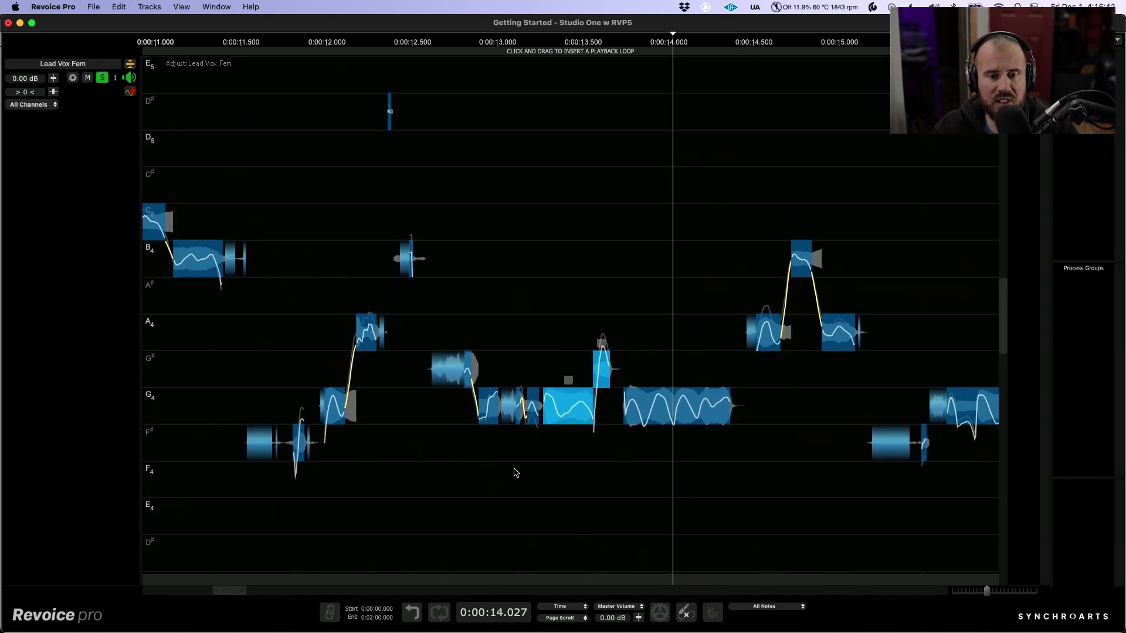
pyautogui.moveTo(651, 472); pyautogui.dragTo(433, 436)
pyautogui.click(201, 352)
pyautogui.press('space')
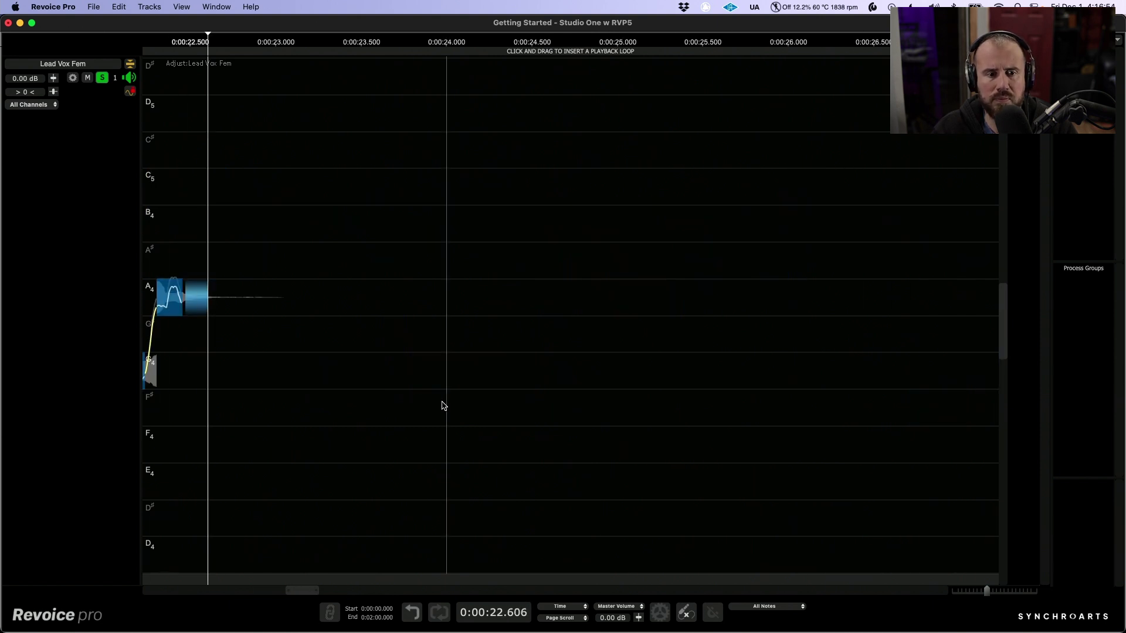
# Step: Show the Lead Vox Fem and Lead Vox Male tracks together in full and turn off the solo on Lead Vox Fem
pyautogui.moveTo(412, 409); pyautogui.dragTo(850, 350)
pyautogui.scroll(-4, 665, 402)
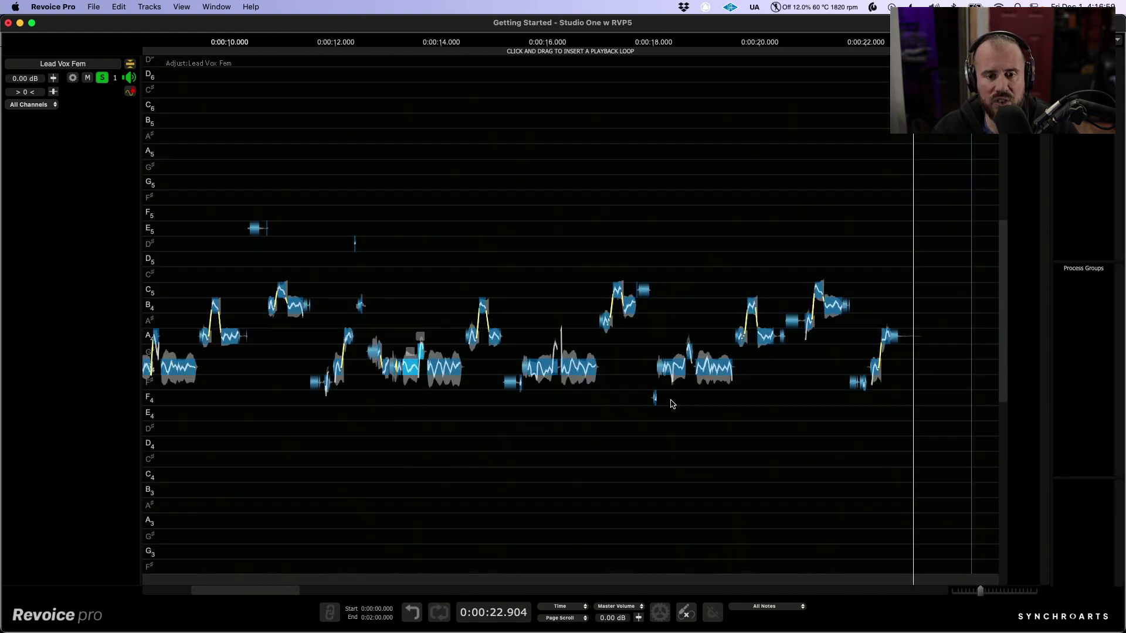
pyautogui.scroll(-4, 591, 411)
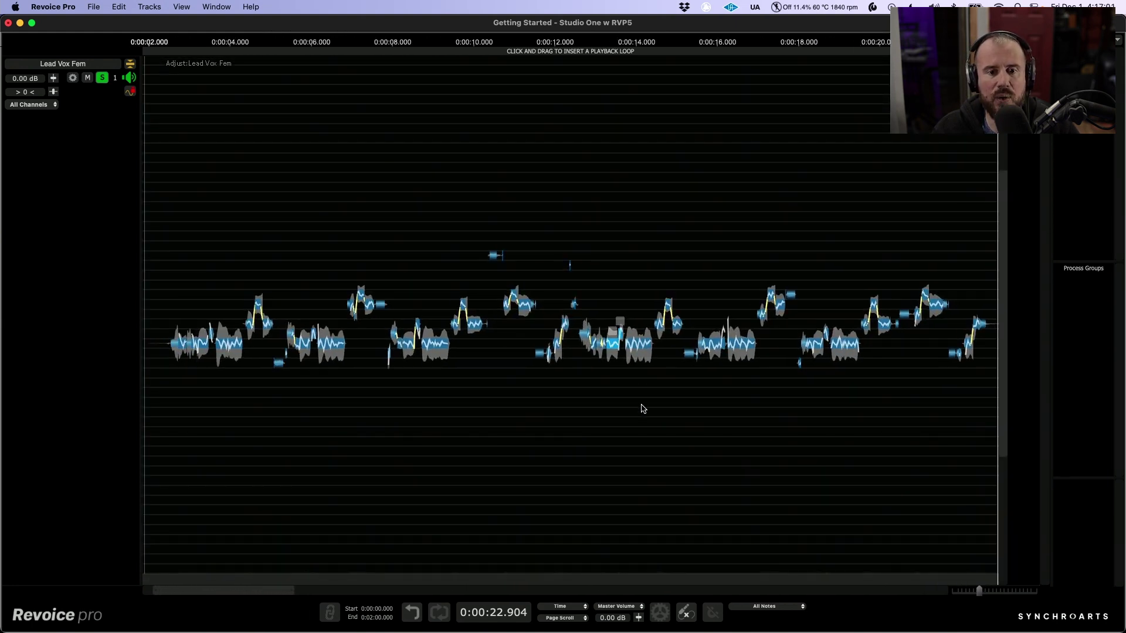
pyautogui.click(130, 64)
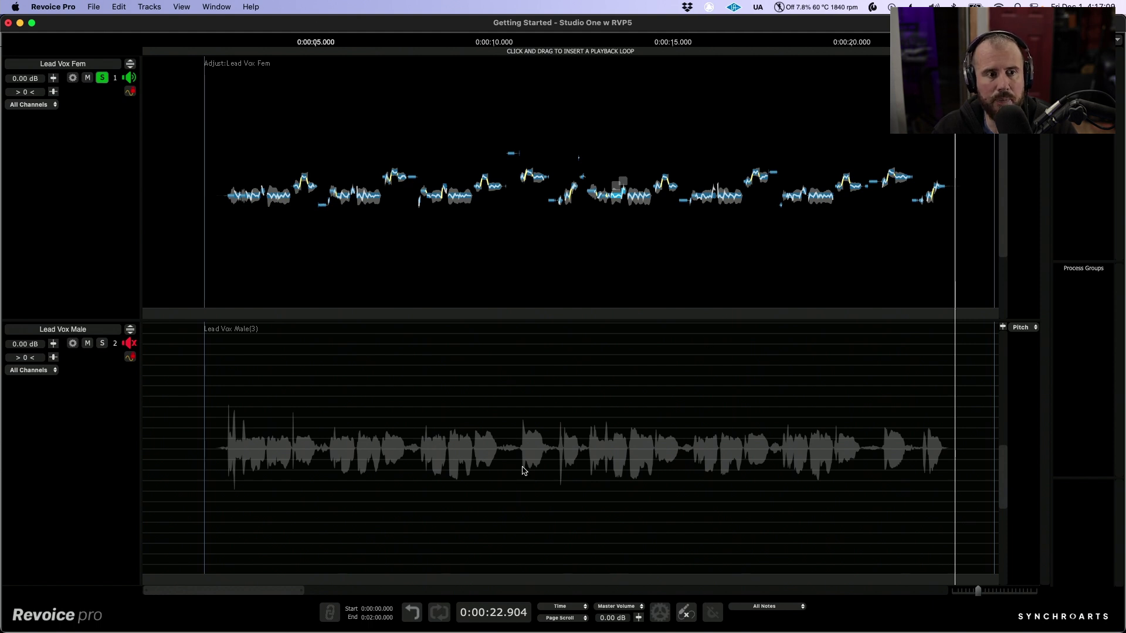
pyautogui.click(103, 77)
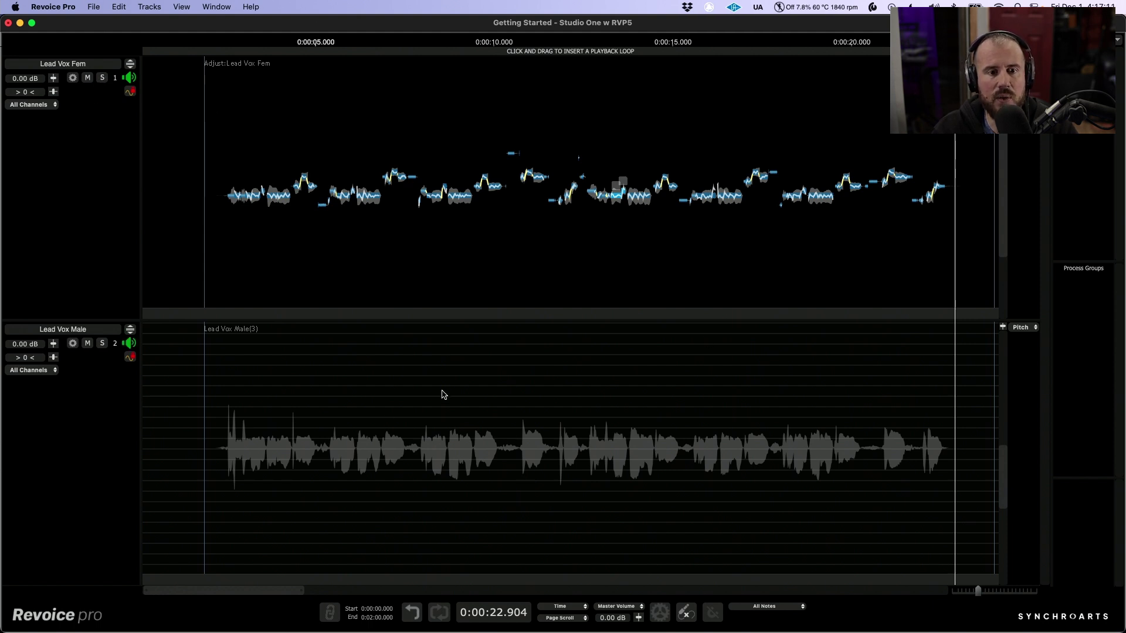
# Step: Create a Match Timing / Pitch / Level process from Lead Vox Fem to Lead Vox Male using the Slightly Loose-Timing + Pitch Match All Notes preset
pyautogui.press('n')
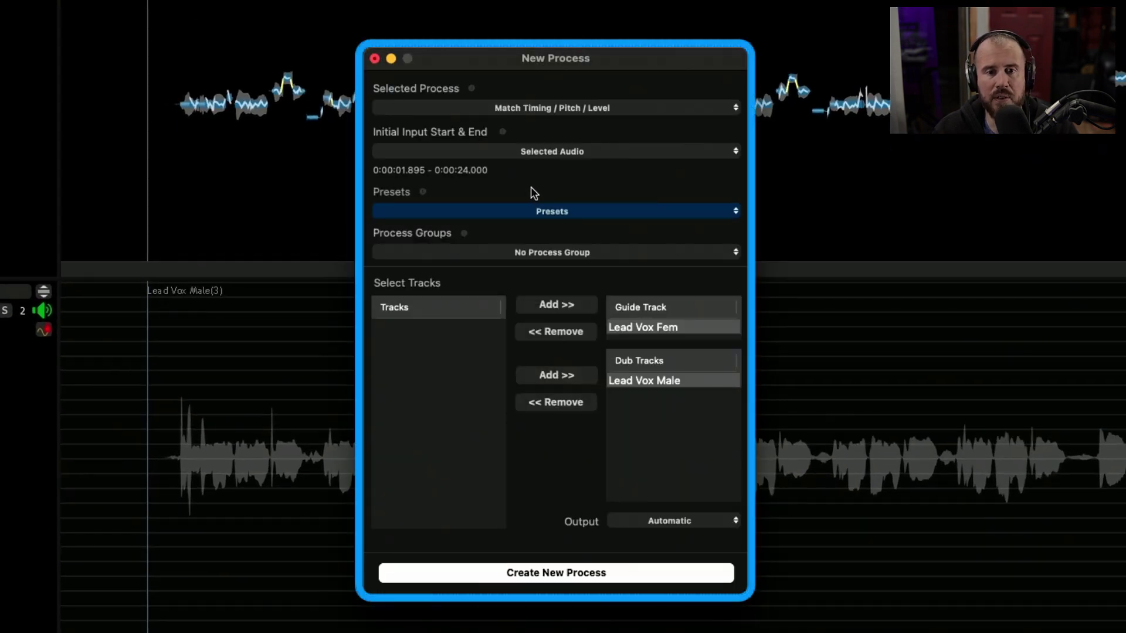
pyautogui.click(600, 110)
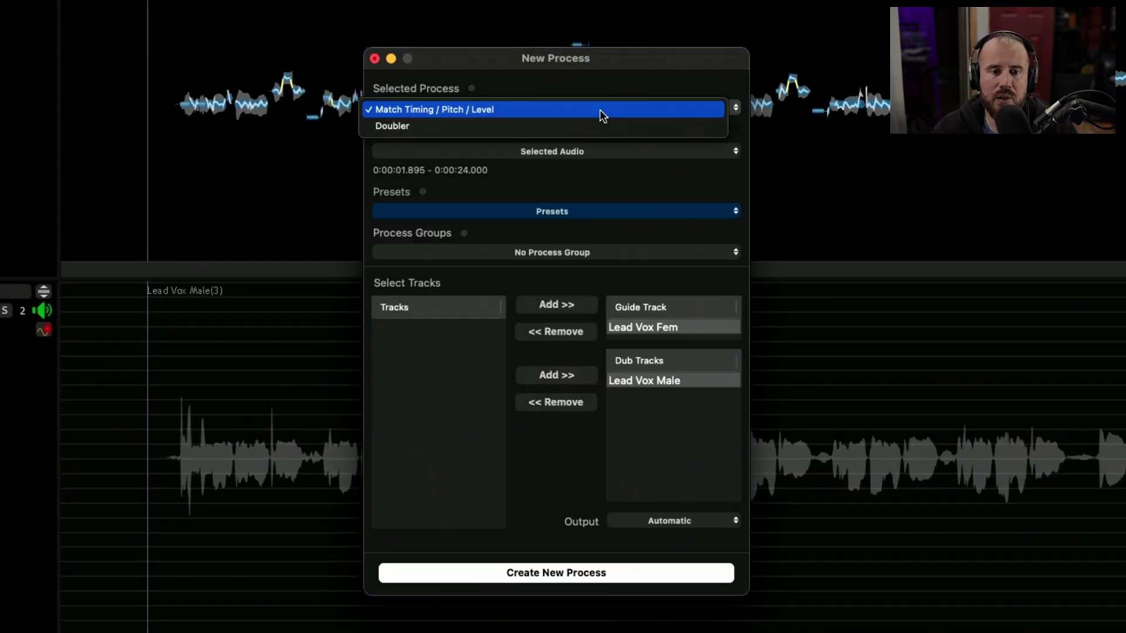
pyautogui.click(554, 111)
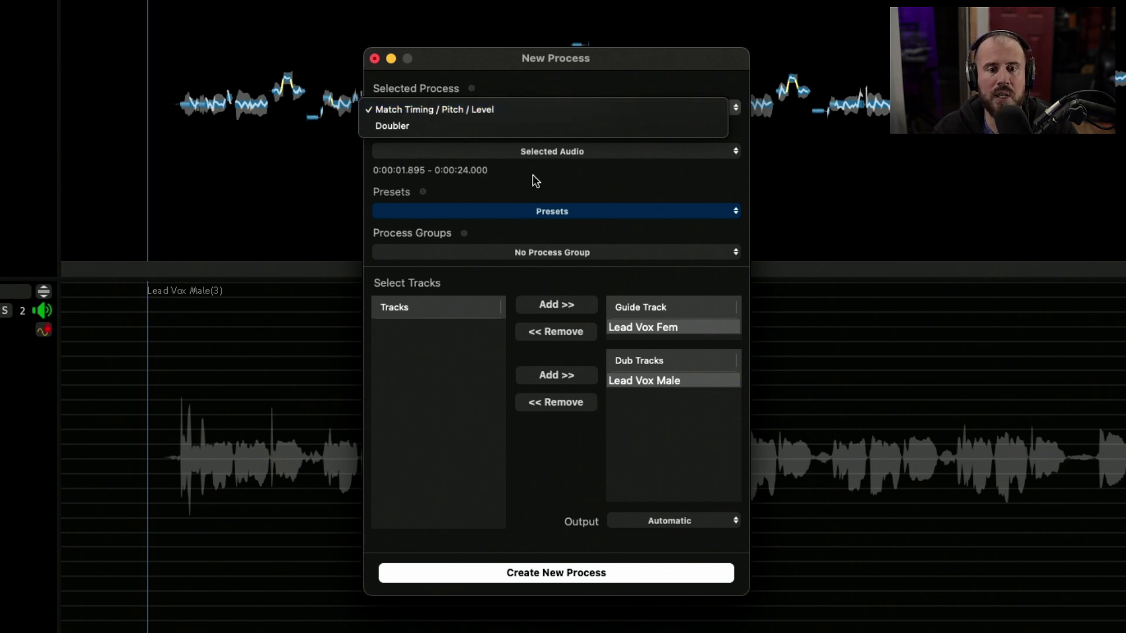
pyautogui.click(541, 210)
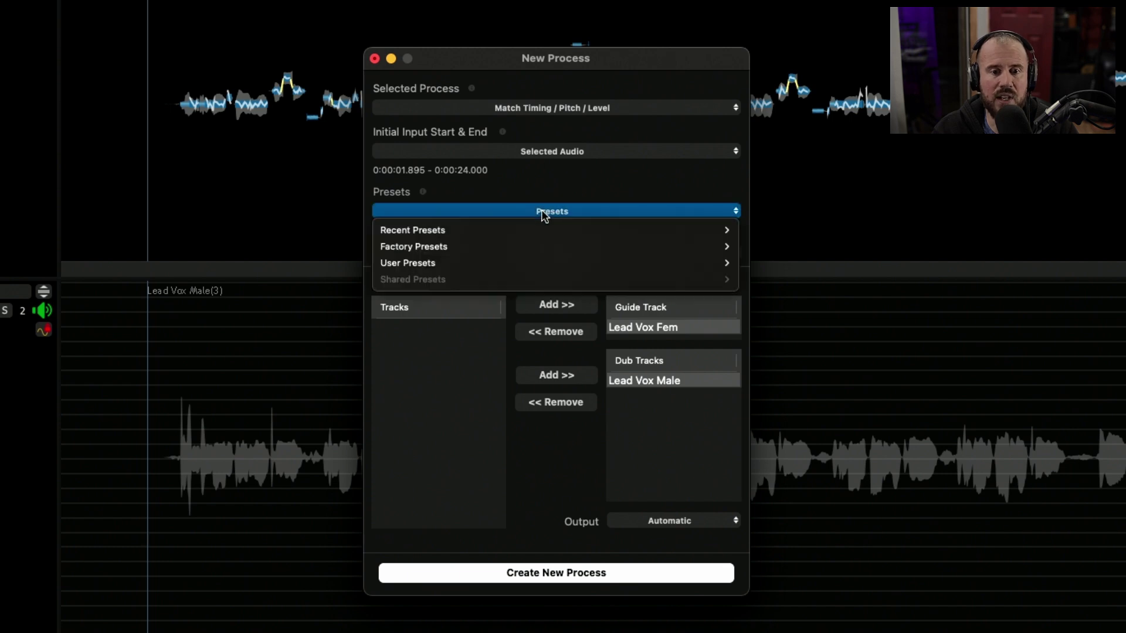
pyautogui.moveTo(528, 231)
pyautogui.click(781, 233)
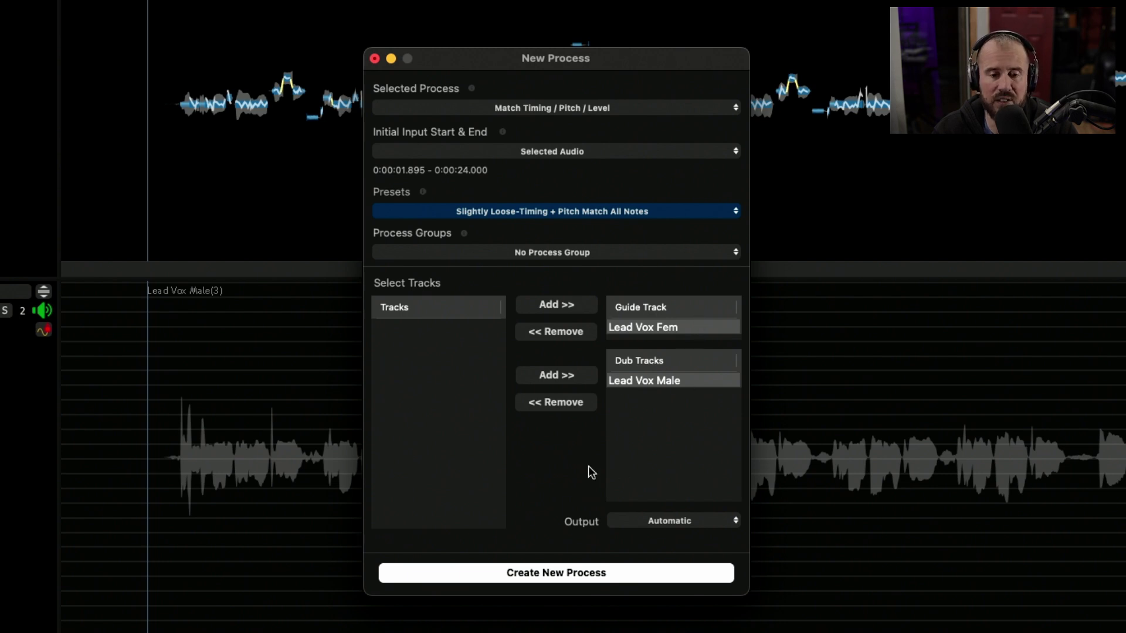
pyautogui.click(571, 574)
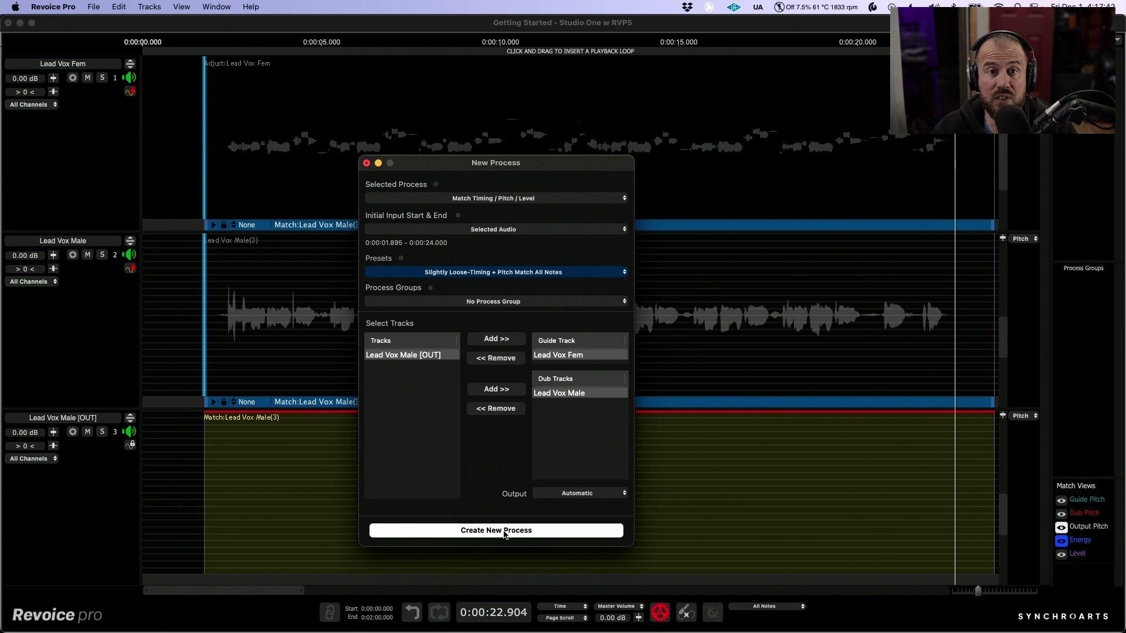
pyautogui.click(504, 531)
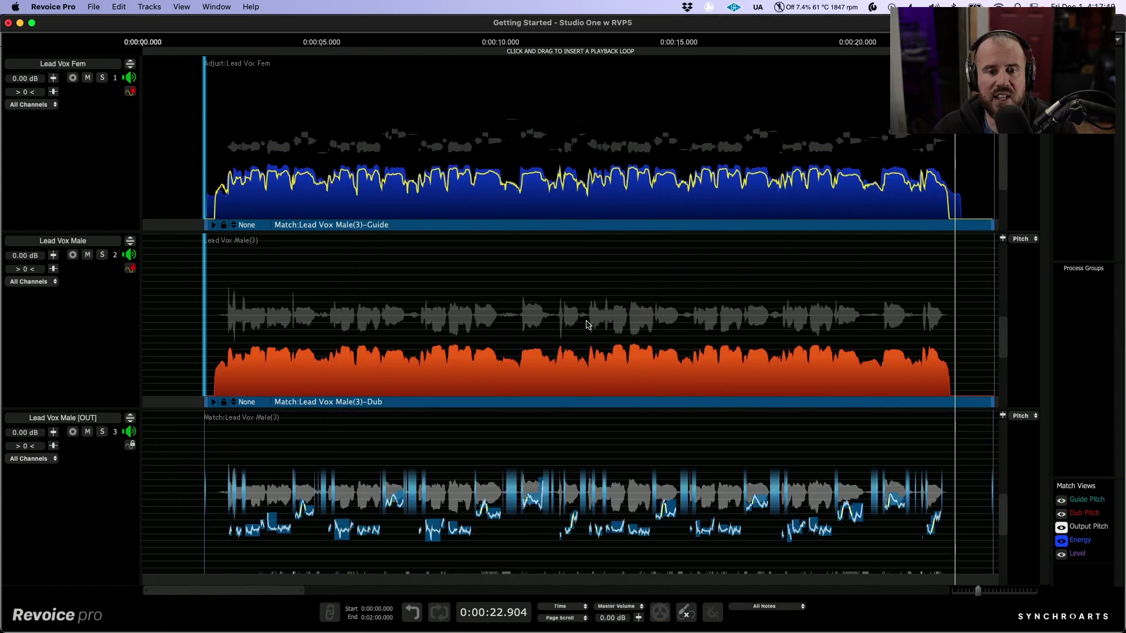
# Step: Compare Lead Vox Fem in playback with the original Lead Vox Male and with Lead Vox Male [OUT] by switching solos
pyautogui.click(586, 323)
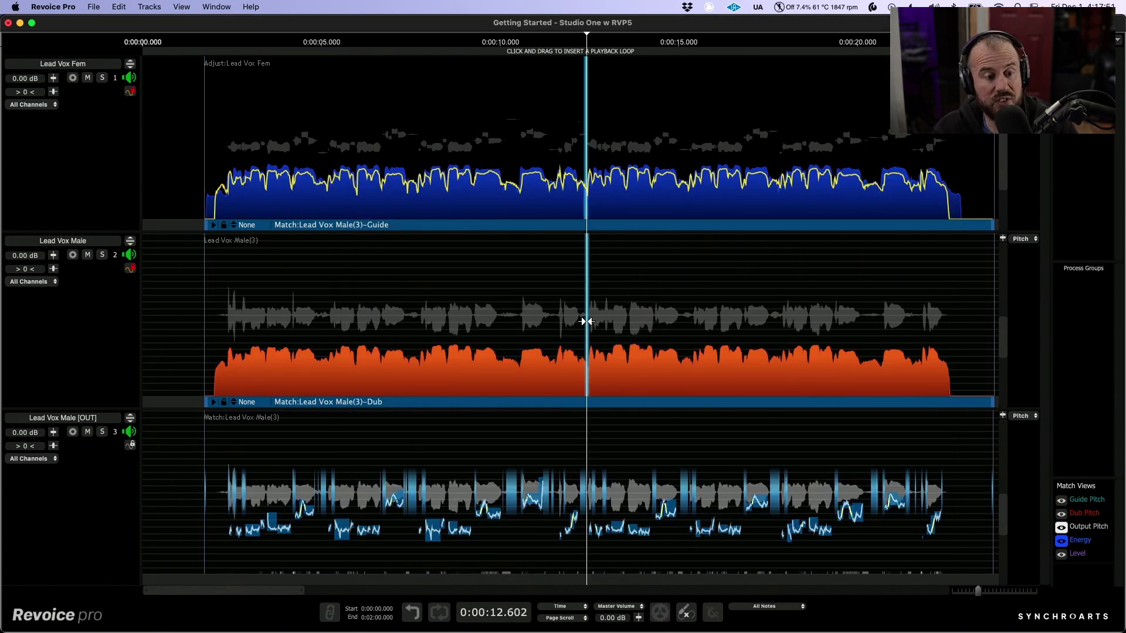
pyautogui.press('s')
pyautogui.press('space')
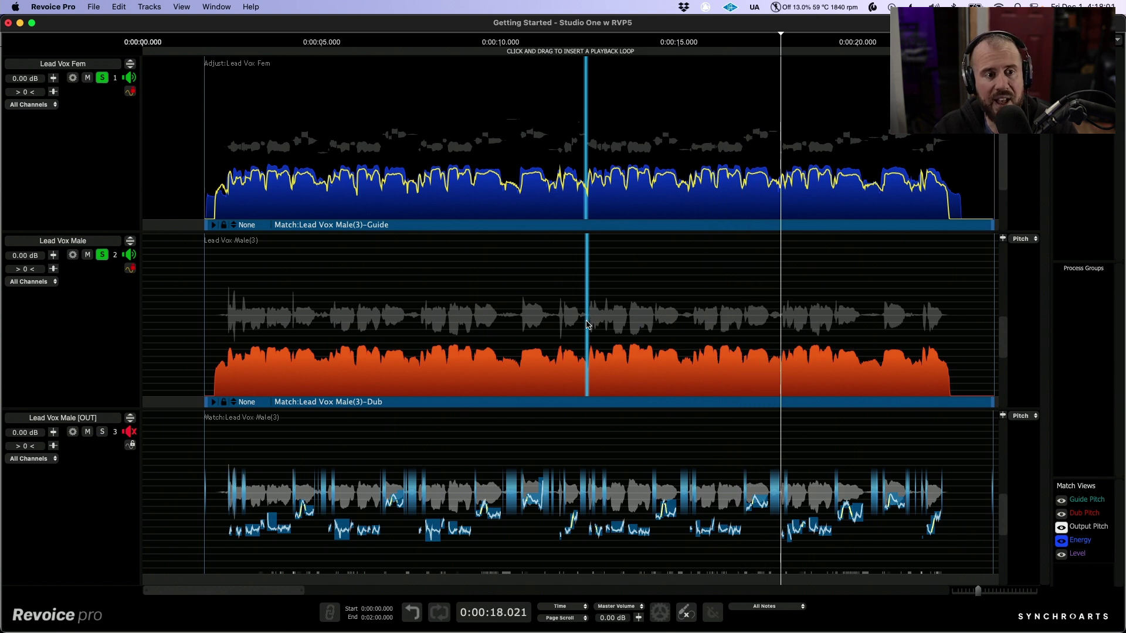
pyautogui.press('2')
pyautogui.press('3')
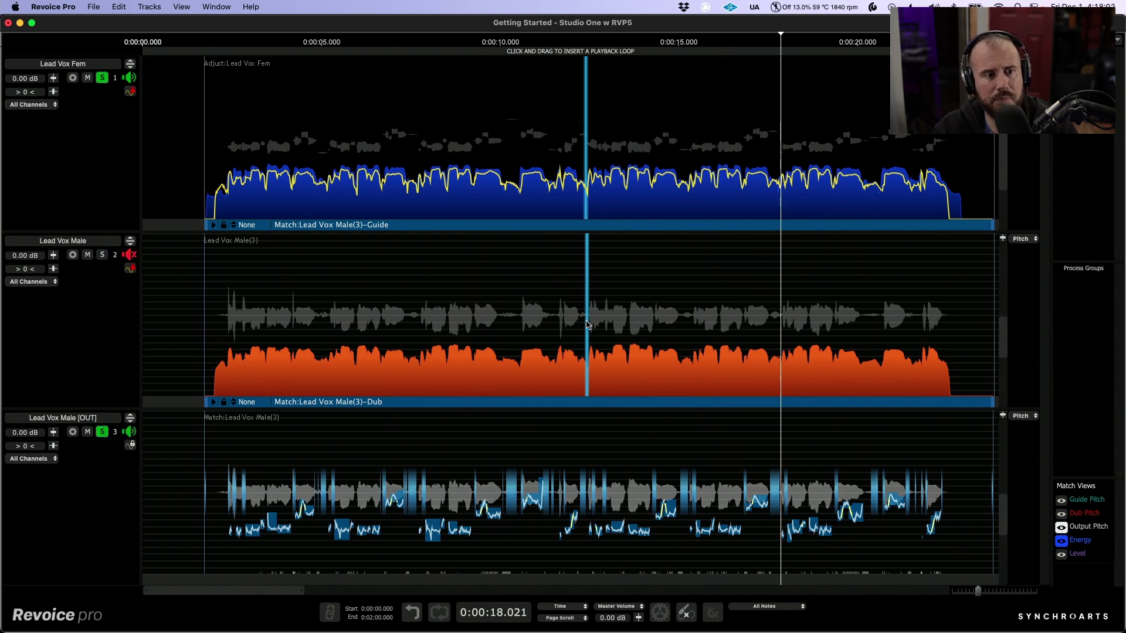
pyautogui.press('space')
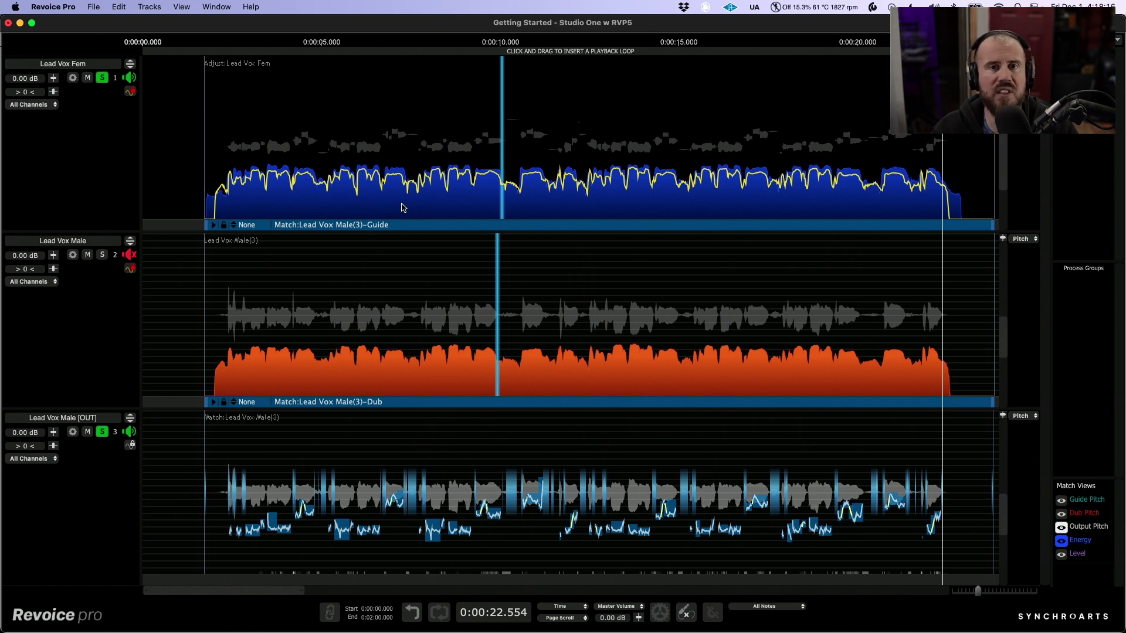
# Step: Switch to Studio One, close the Revoice Pro Link window and hide the browser to enlarge the arrangement
pyautogui.press('super+Tab')
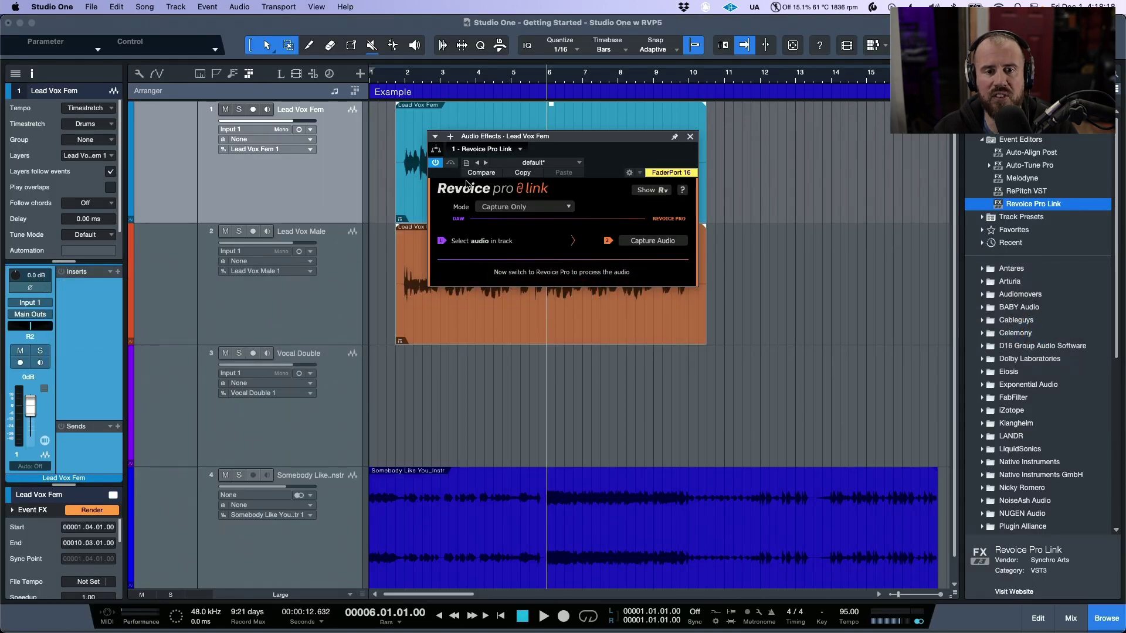
pyautogui.click(691, 137)
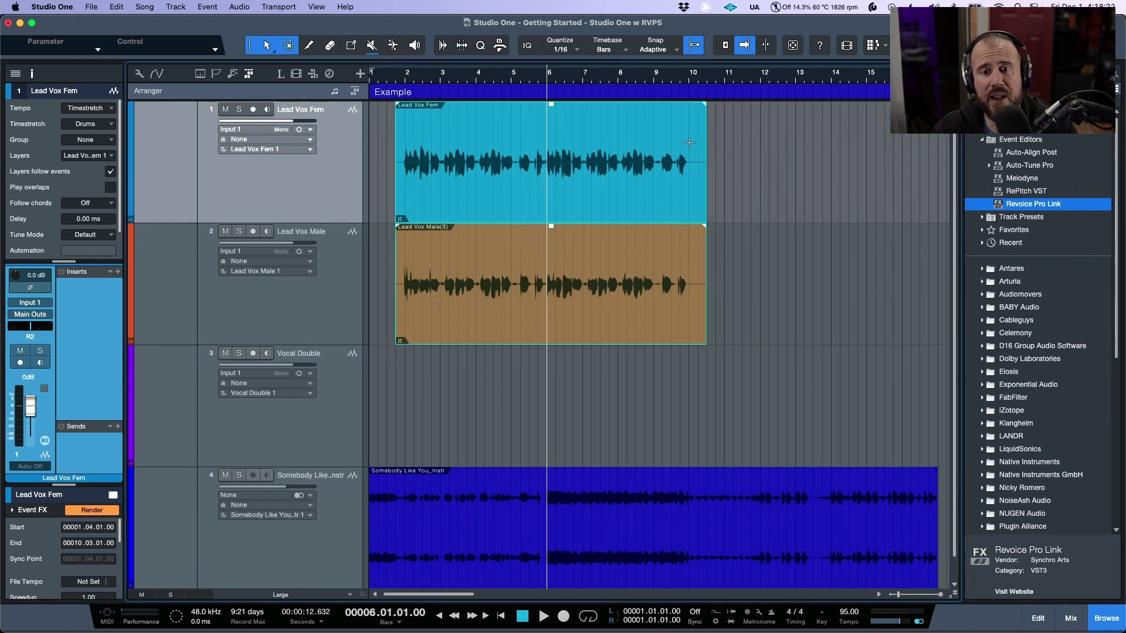
pyautogui.press('F5')
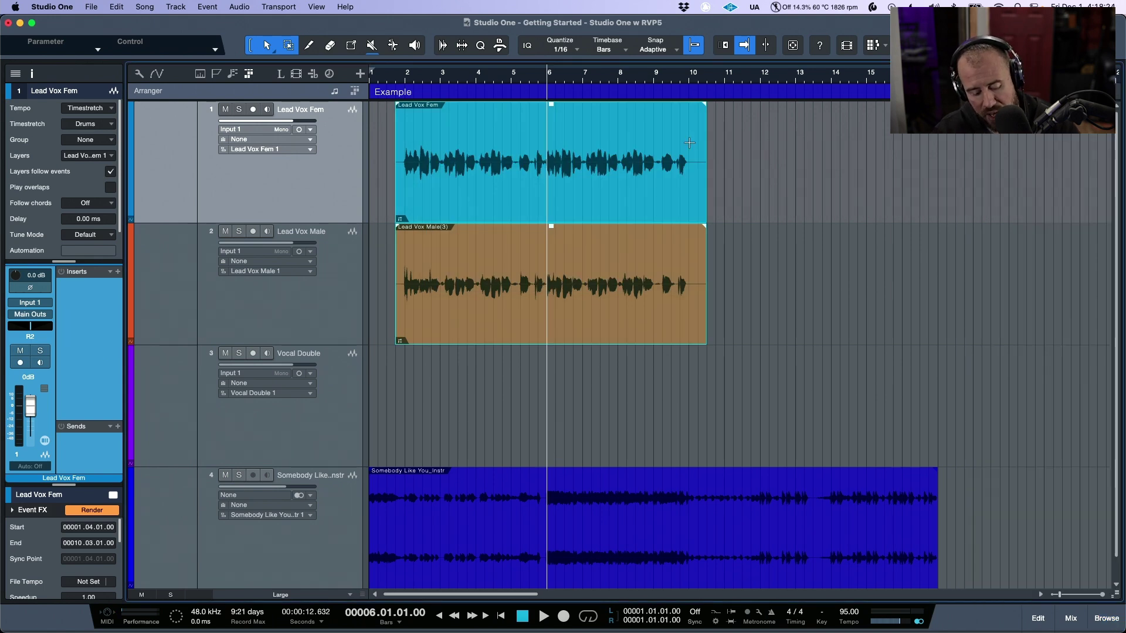
pyautogui.click(689, 144)
pyautogui.press('e')
# Step: Play back both lead vocals with the instrumental from bar 6 and select the Lead Vox Male event
pyautogui.press('space')
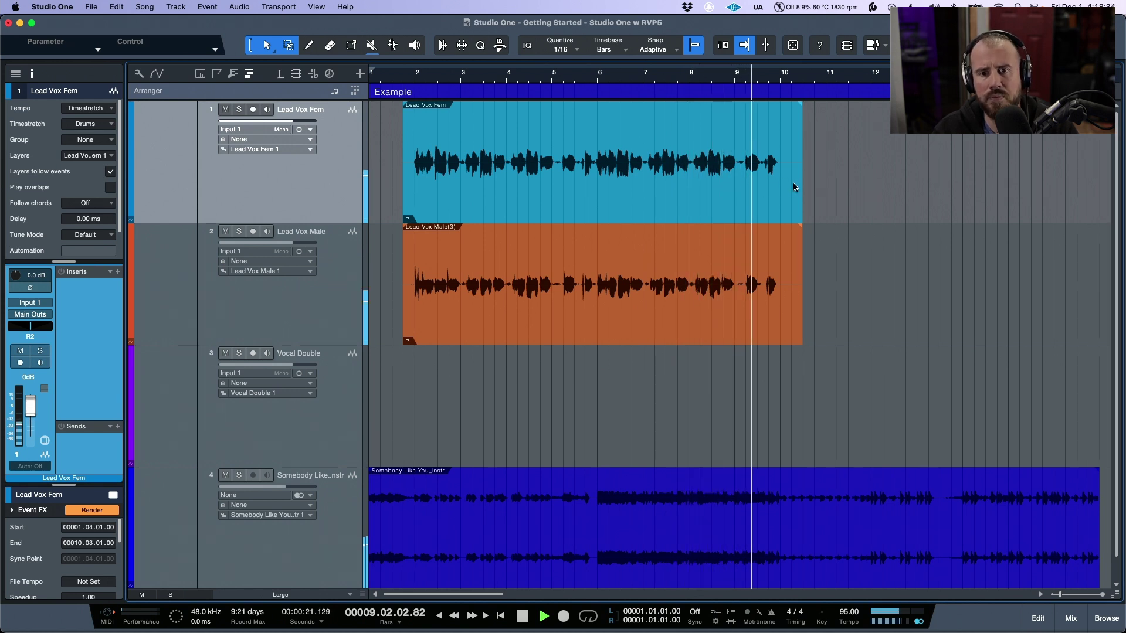
pyautogui.press('space')
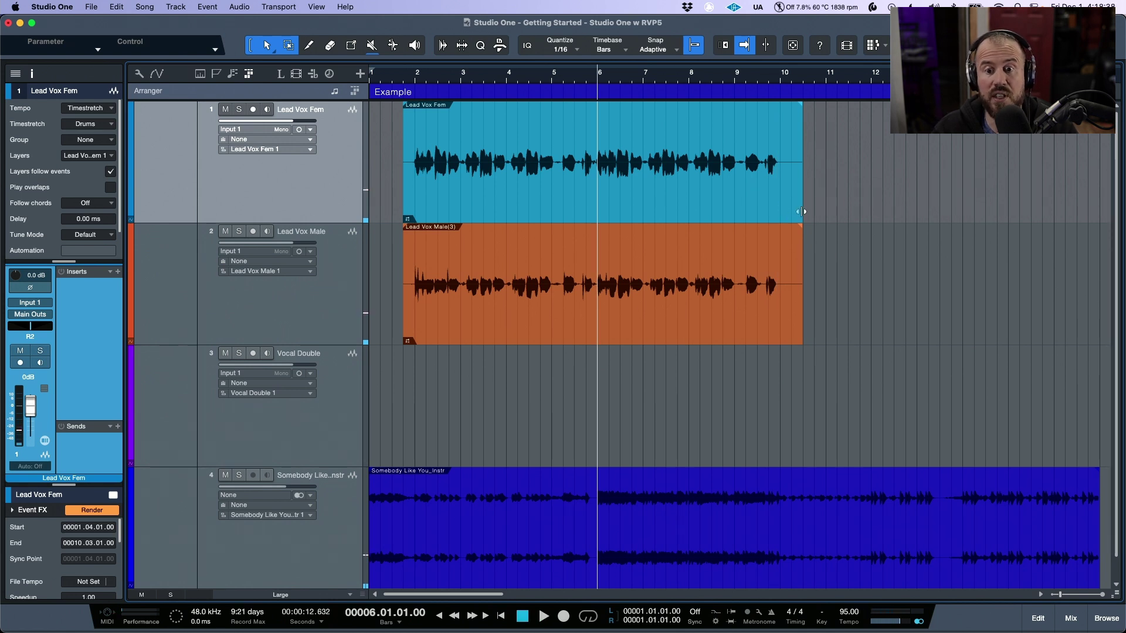
pyautogui.moveTo(841, 313); pyautogui.dragTo(624, 306)
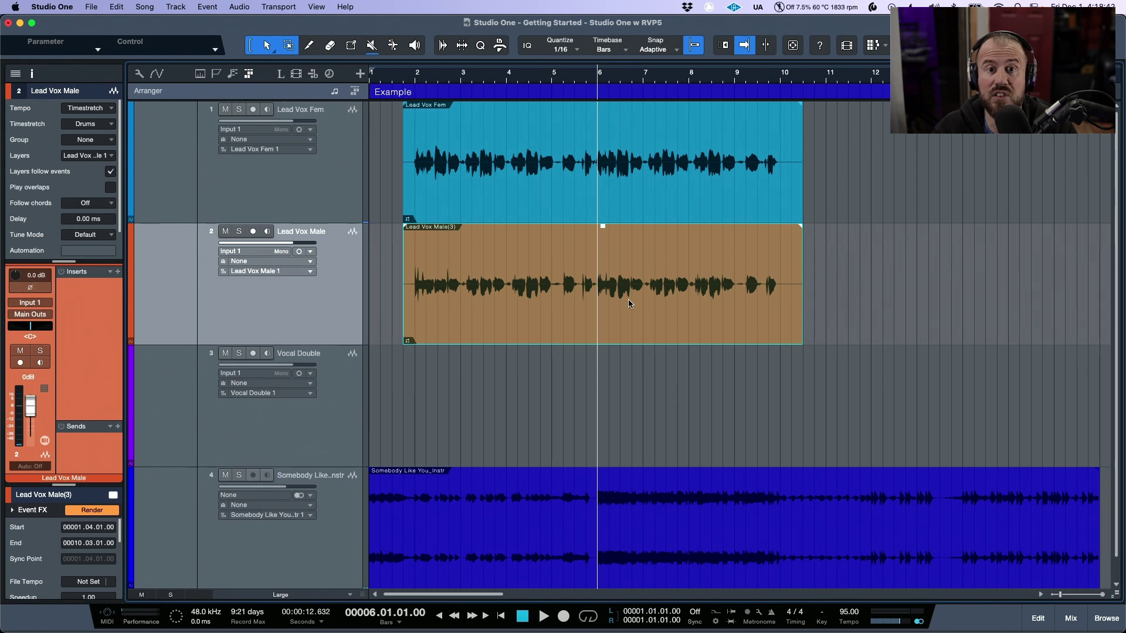
# Step: Render the Event FX of the Lead Vox Male and Lead Vox Fem events to audio
pyautogui.click(33, 74)
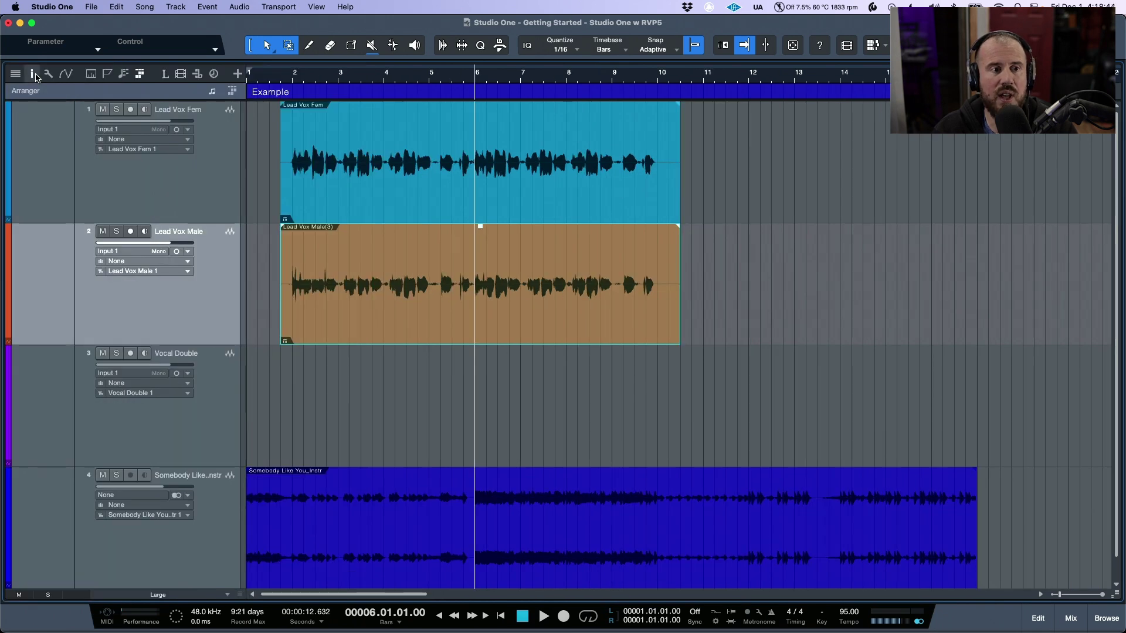
pyautogui.click(34, 74)
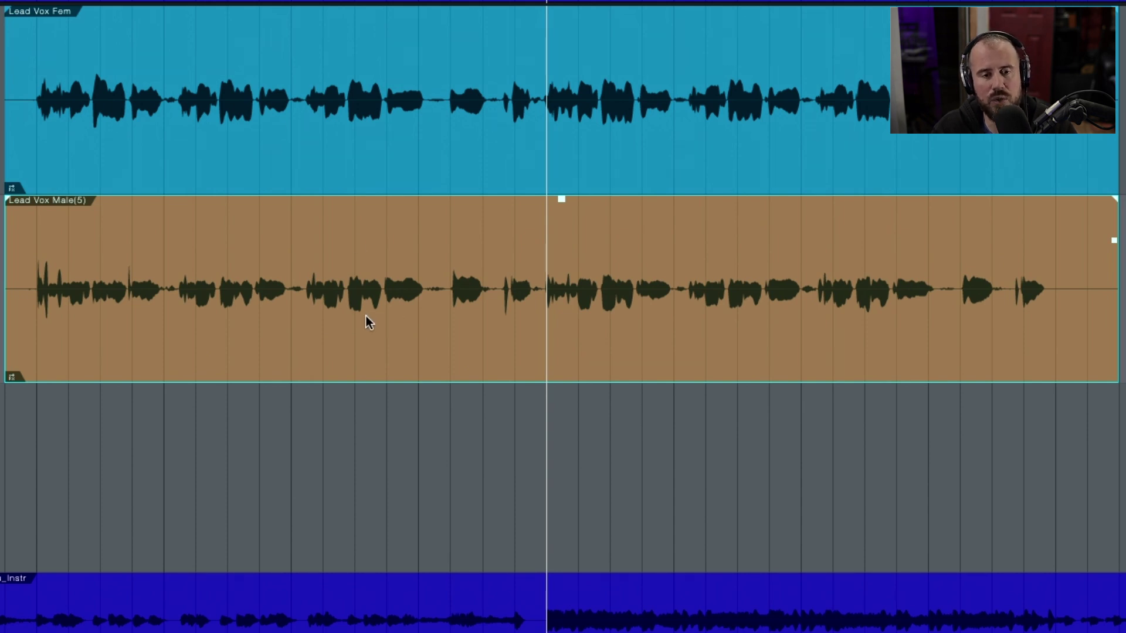
pyautogui.click(382, 153)
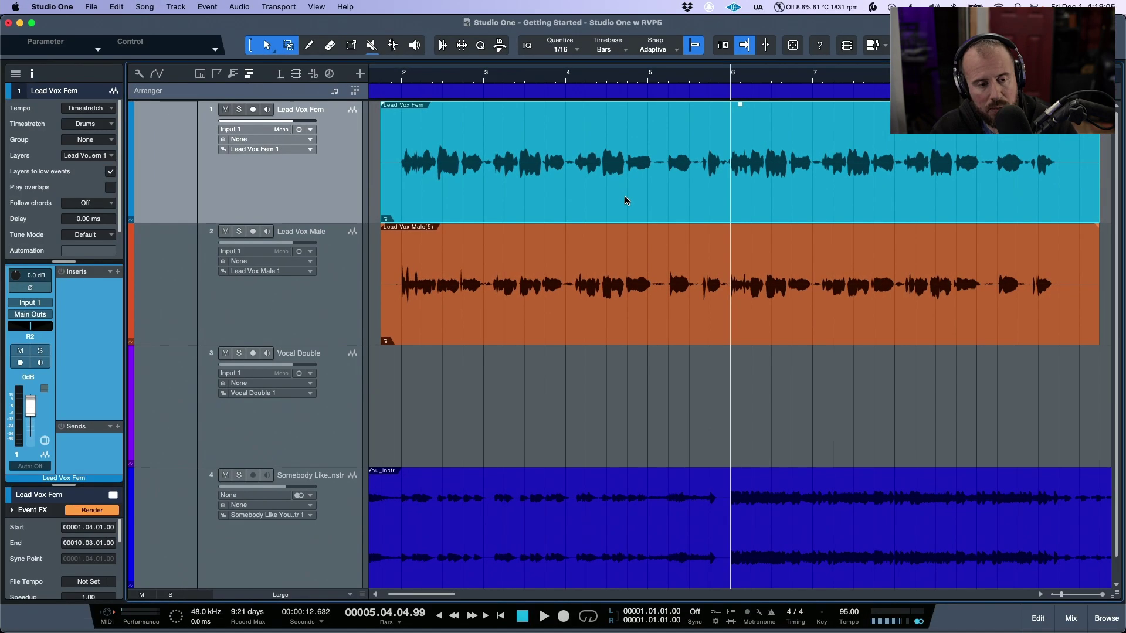
pyautogui.click(104, 510)
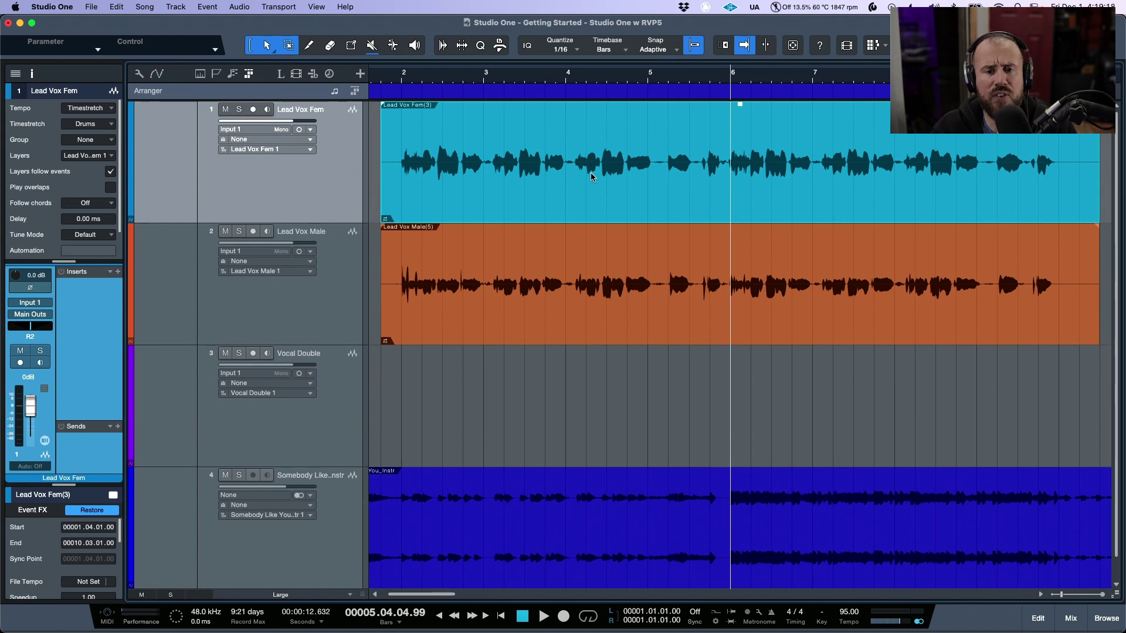
# Step: Switch to Revoice Pro and open the Adjust:Lead Vox Fem process for time and pitch editing
pyautogui.press('super+Tab')
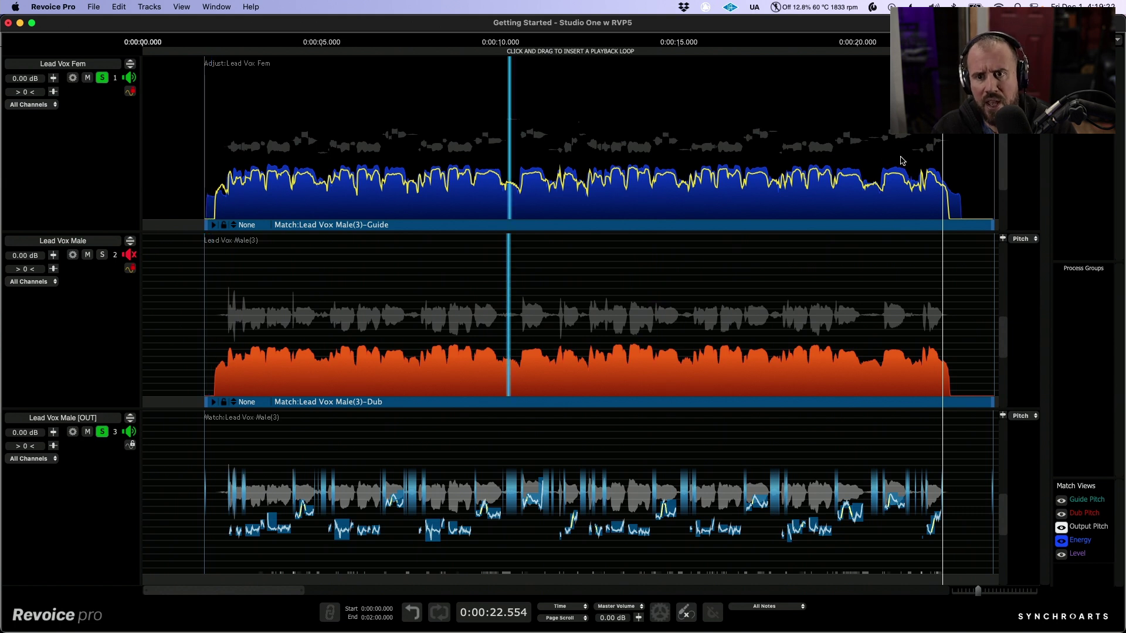
pyautogui.rightClick(945, 147)
pyautogui.moveTo(991, 195)
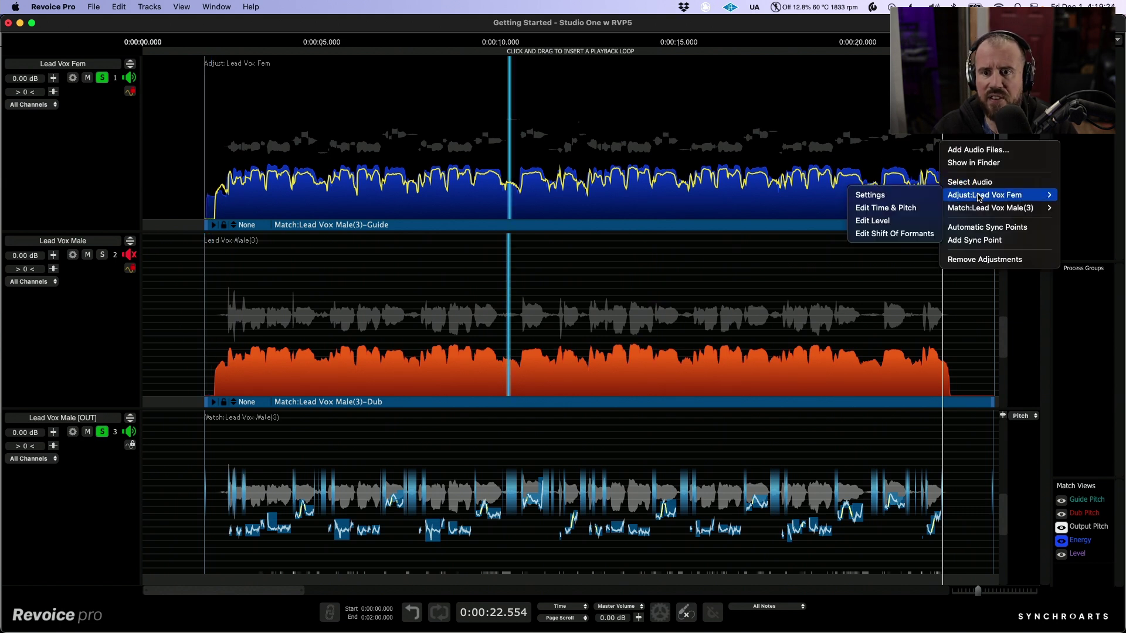
pyautogui.click(921, 208)
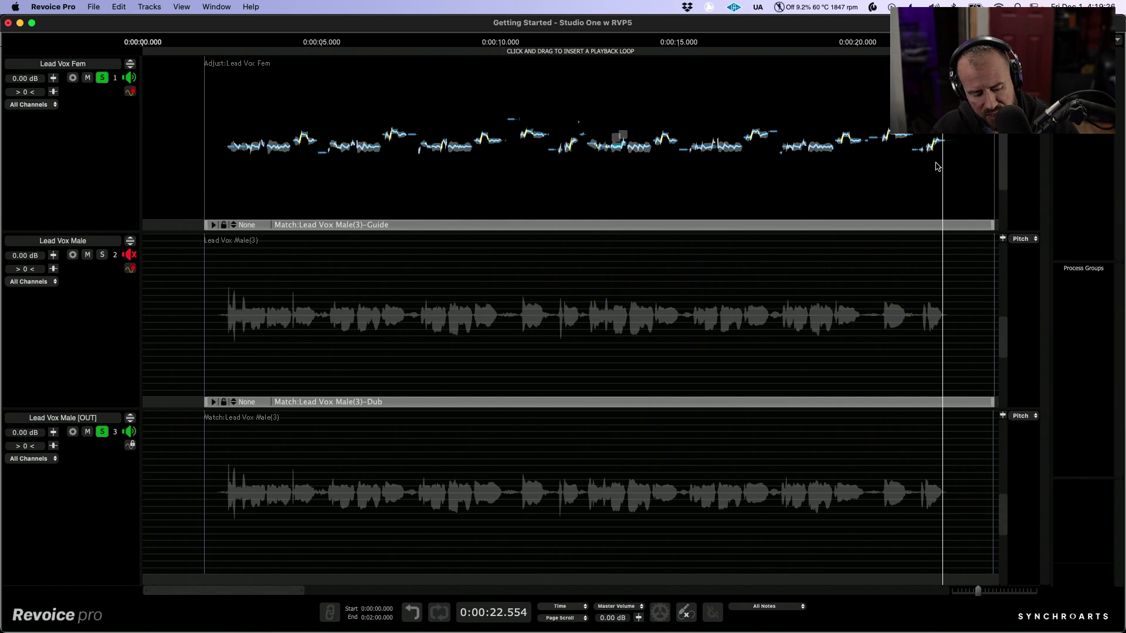
# Step: Play back the final phrase of the lead vocals from about 21.87 seconds
pyautogui.hscroll(5, 721, 169)
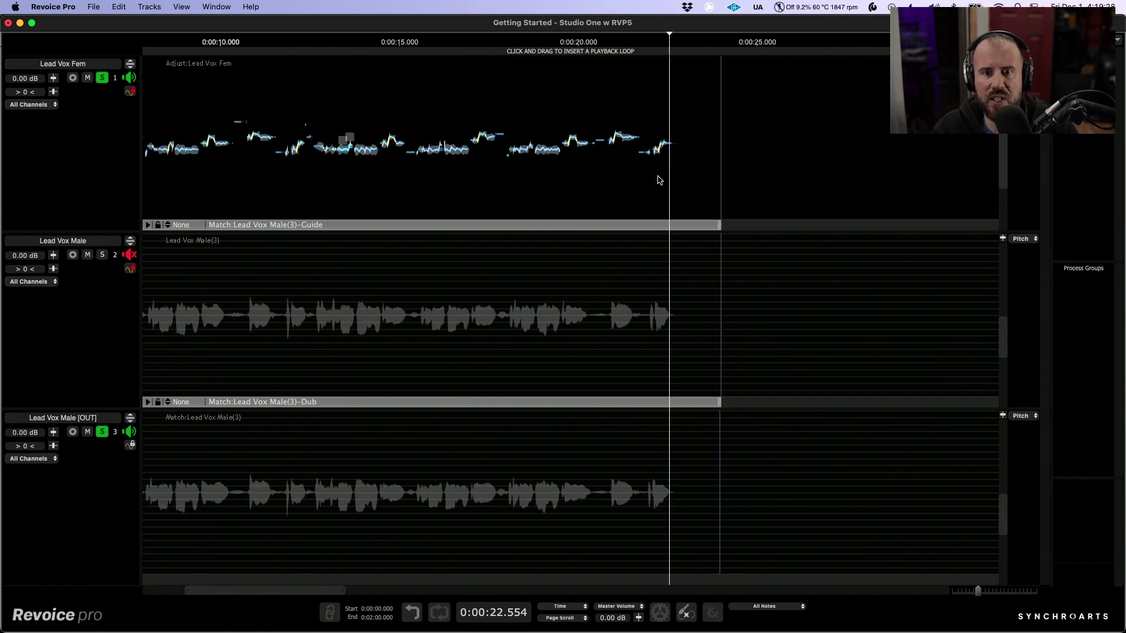
pyautogui.scroll(10, 659, 180)
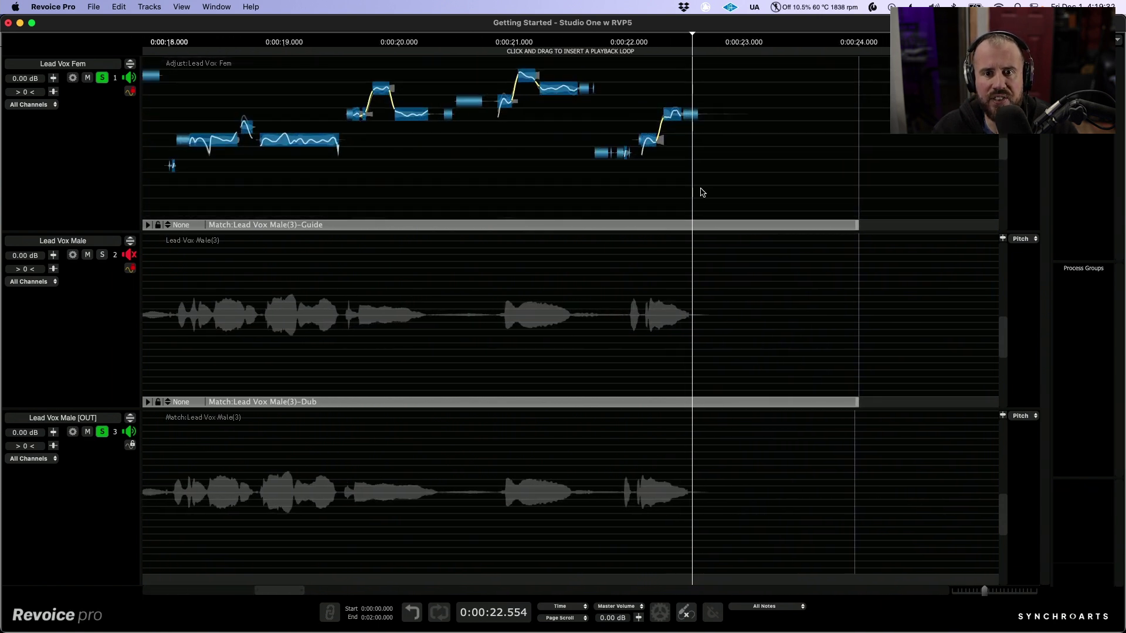
pyautogui.scroll(5, 702, 192)
pyautogui.click(571, 106)
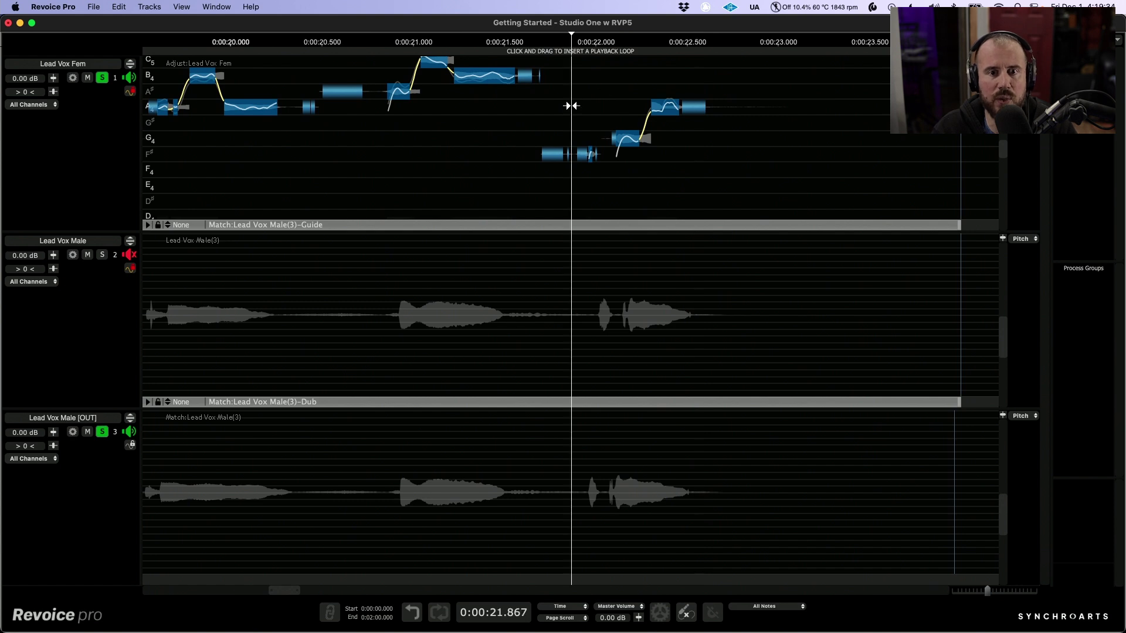
pyautogui.press('space')
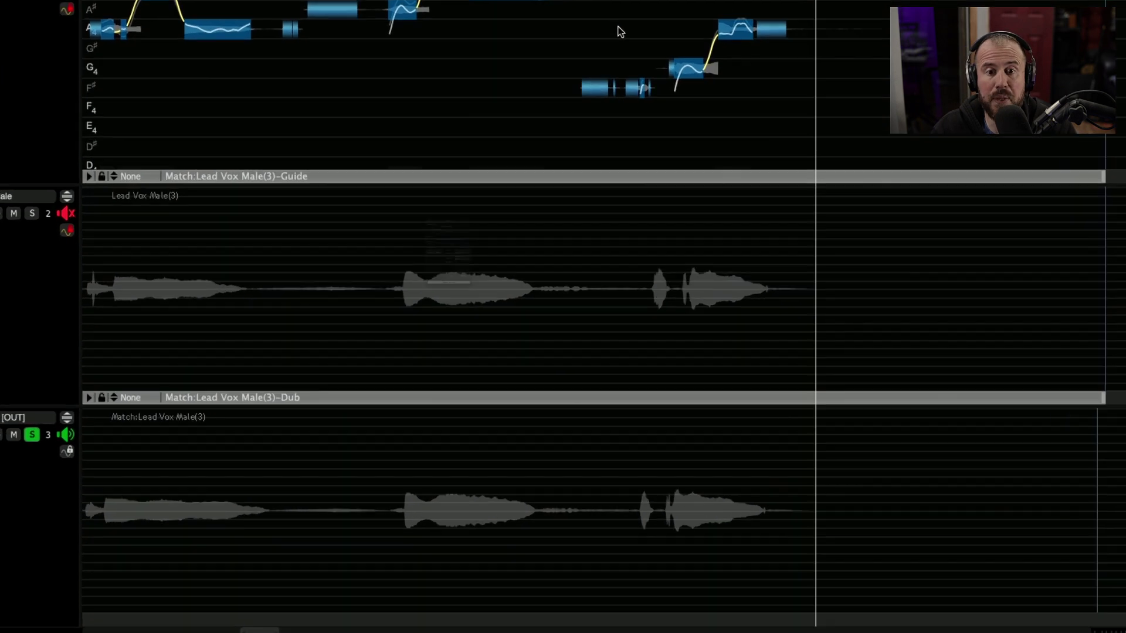
# Step: Create a Doubler process on Lead Vox Fem for the range 0:00:21.875 to 0:00:23.044 with the Stereo Vocal Mild preset and audition it
pyautogui.press('n')
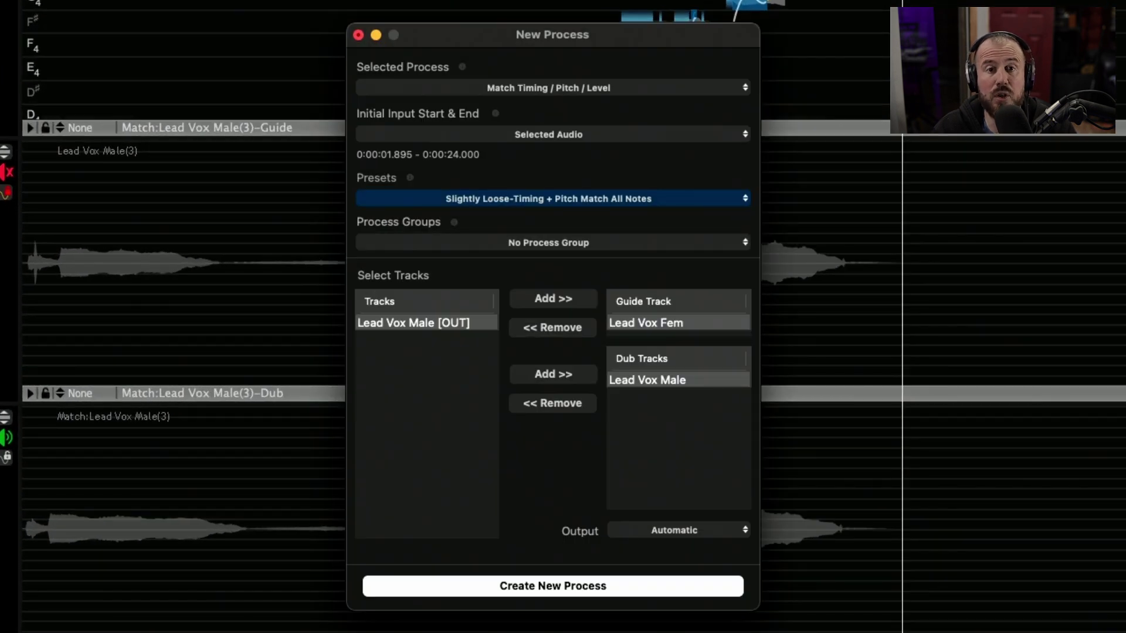
pyautogui.click(635, 91)
pyautogui.click(613, 104)
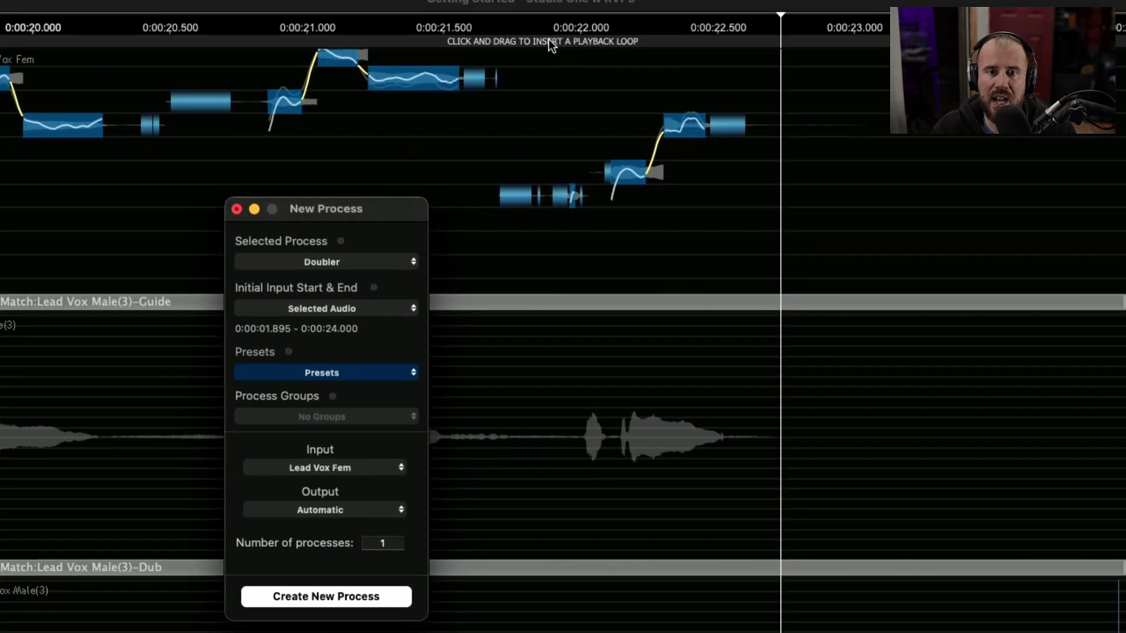
pyautogui.click(548, 38)
pyautogui.moveTo(548, 39); pyautogui.dragTo(864, 62)
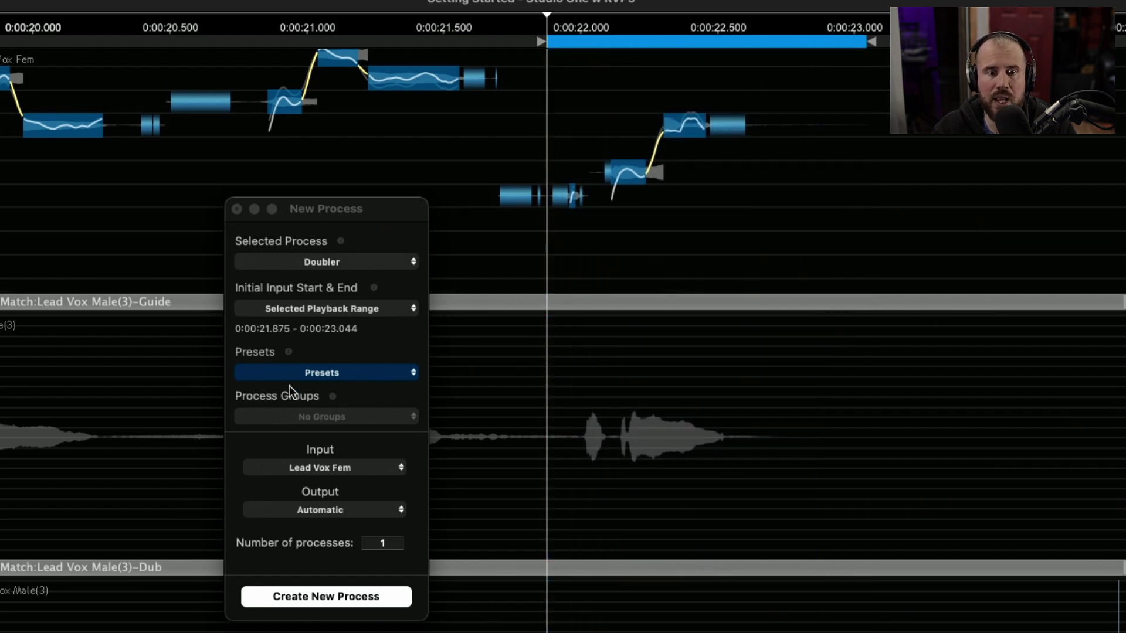
pyautogui.click(306, 374)
pyautogui.moveTo(296, 393)
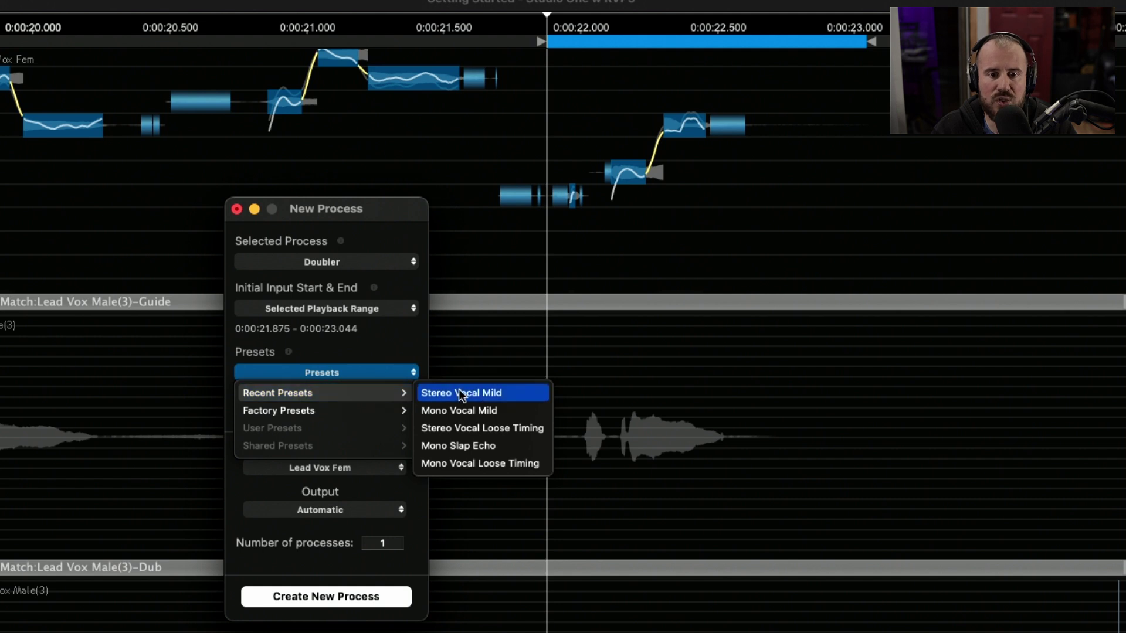
pyautogui.click(461, 393)
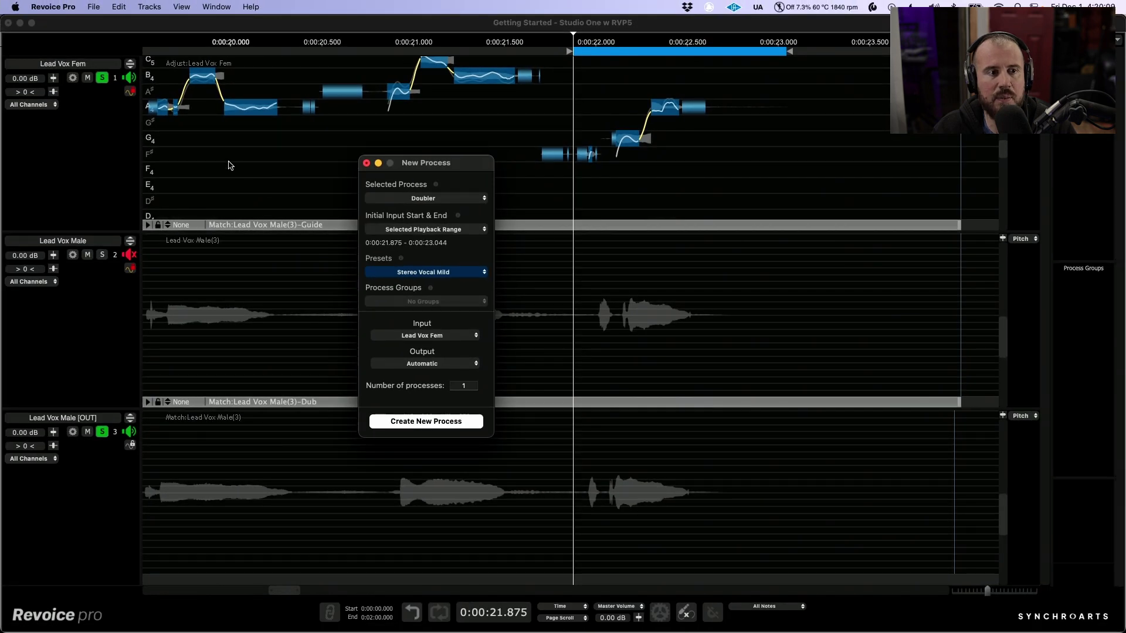
pyautogui.click(426, 422)
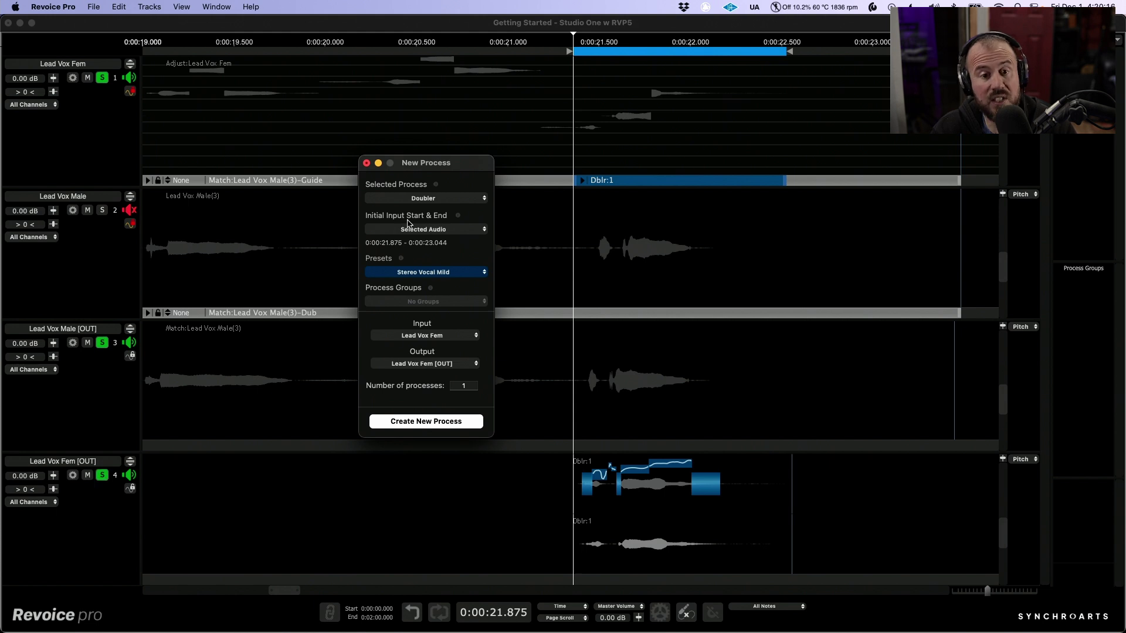
pyautogui.press('space')
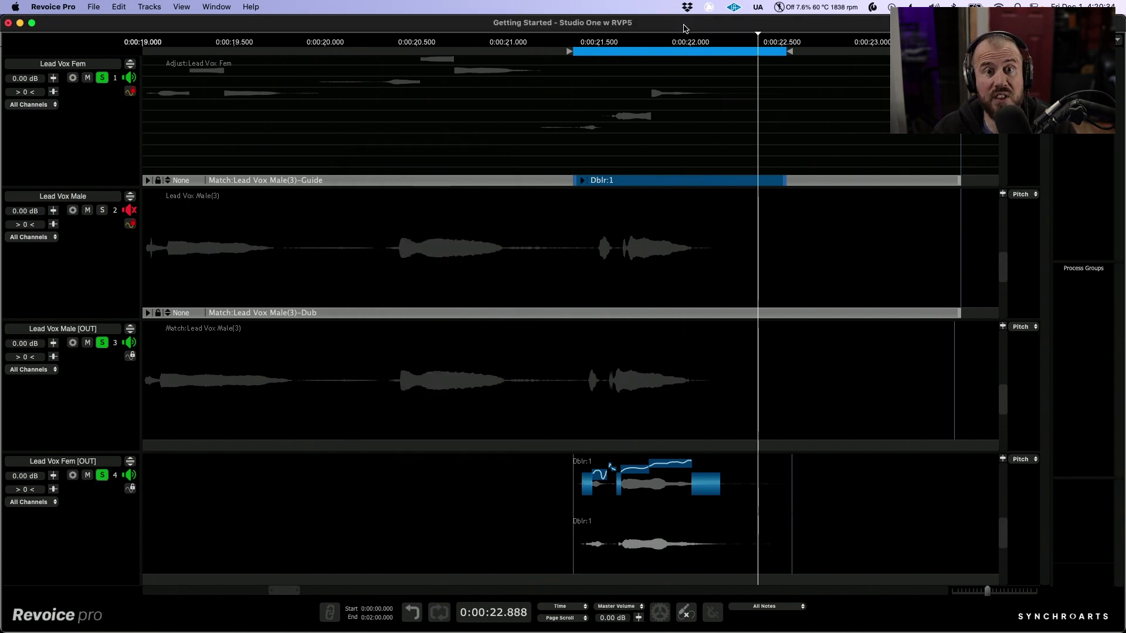
# Step: Shrink the Revoice Pro window beside Studio One and set the Vocal Double track's input to stereo Mic Line 1/2
pyautogui.doubleClick(684, 25)
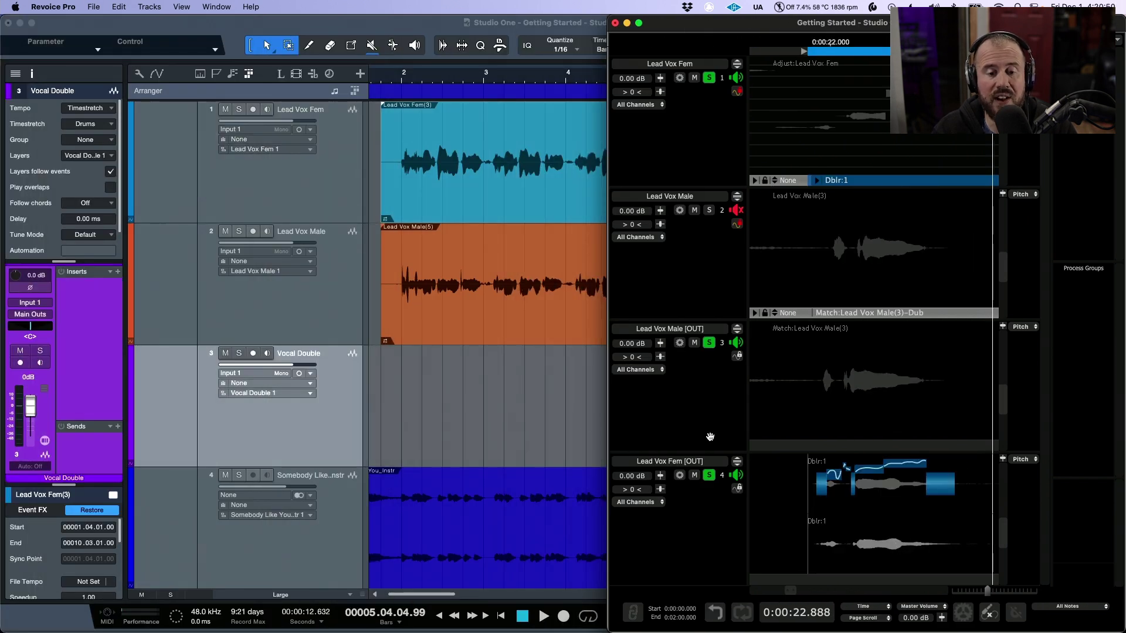
pyautogui.click(462, 412)
pyautogui.click(310, 374)
pyautogui.click(318, 398)
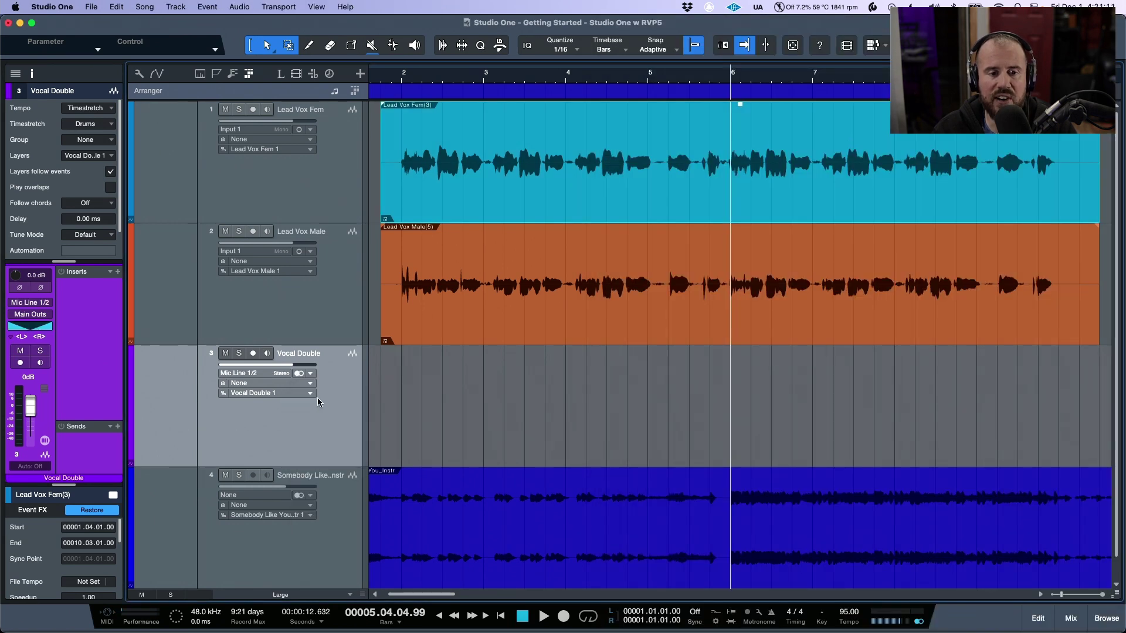
# Step: Transfer the Dblr:1 audio from Revoice Pro onto Studio One's Vocal Double track, spotted at its original position 0009.03.03.54
pyautogui.press('super+Tab')
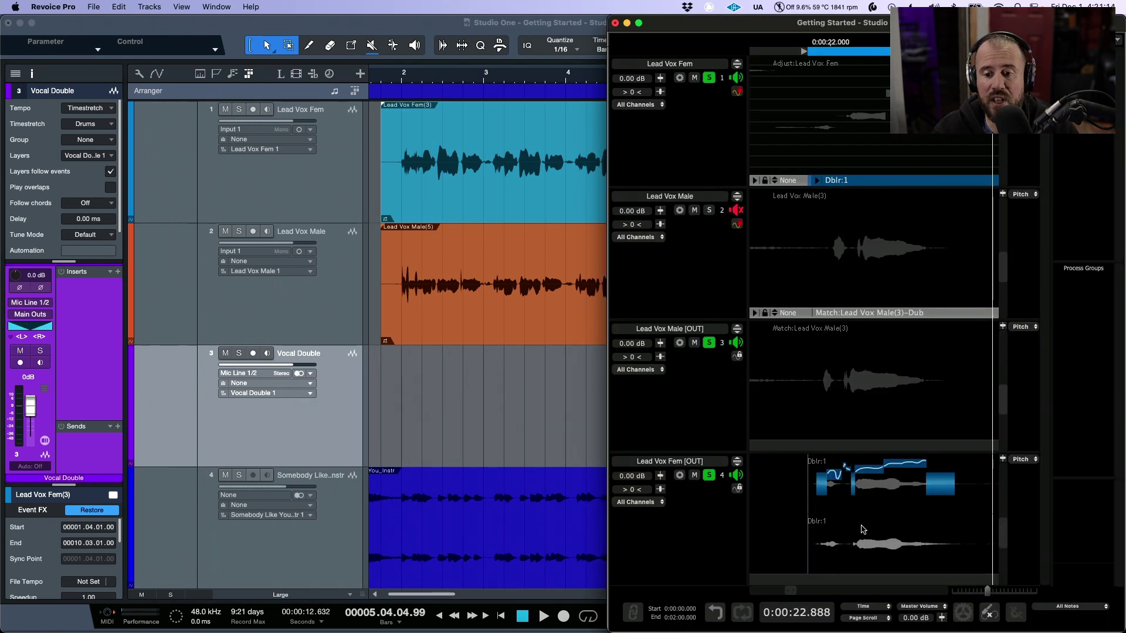
pyautogui.moveTo(863, 530); pyautogui.dragTo(862, 530)
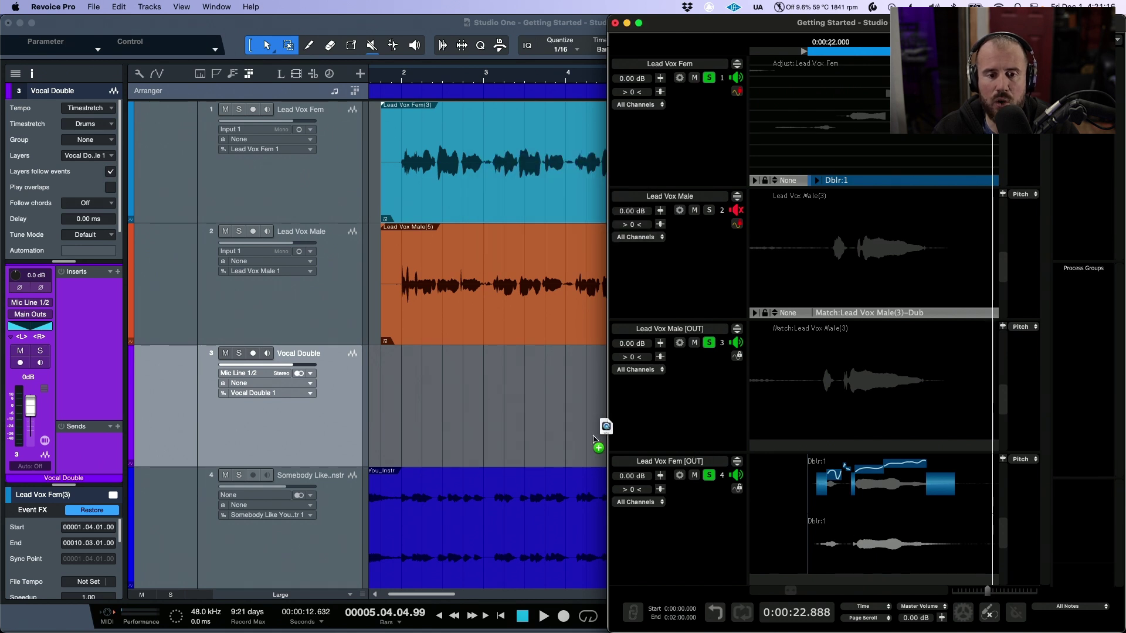
pyautogui.moveTo(594, 440); pyautogui.dragTo(424, 398)
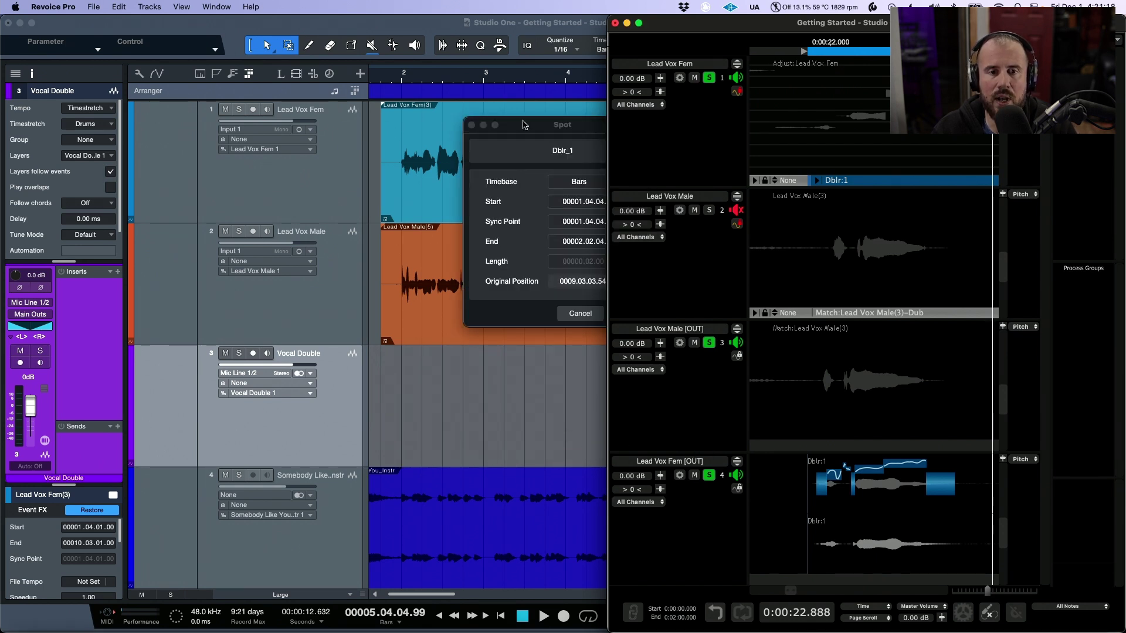
pyautogui.click(524, 124)
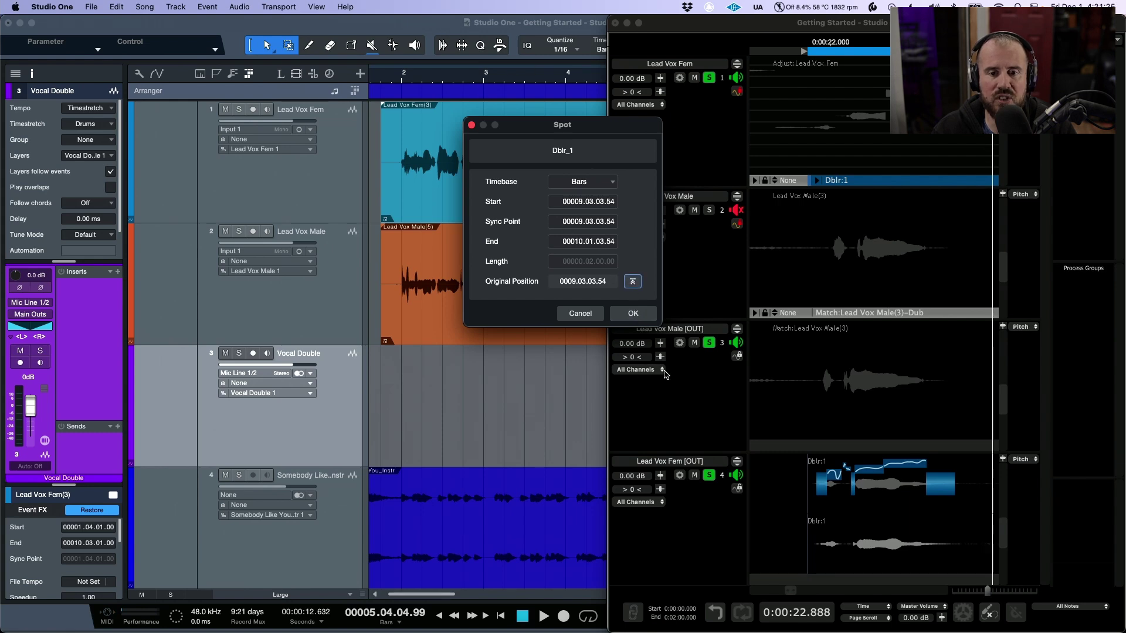
pyautogui.click(633, 314)
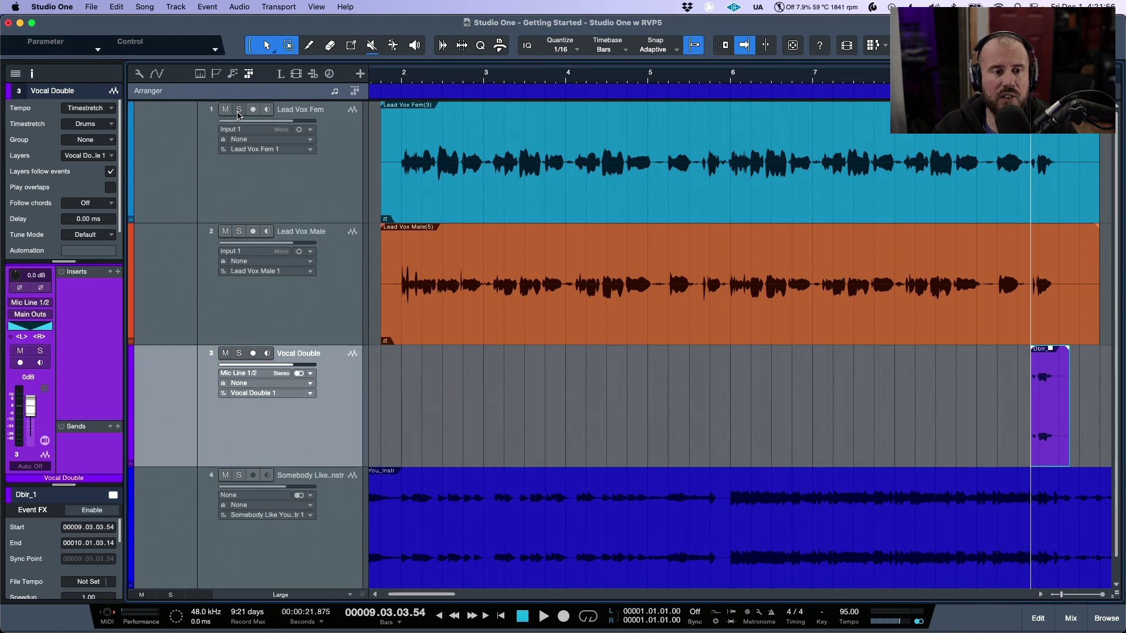
# Step: Solo the Lead Vox Fem, Lead Vox Male and Vocal Double tracks and play the doubled phrase
pyautogui.moveTo(239, 114); pyautogui.dragTo(240, 305)
pyautogui.press('space')
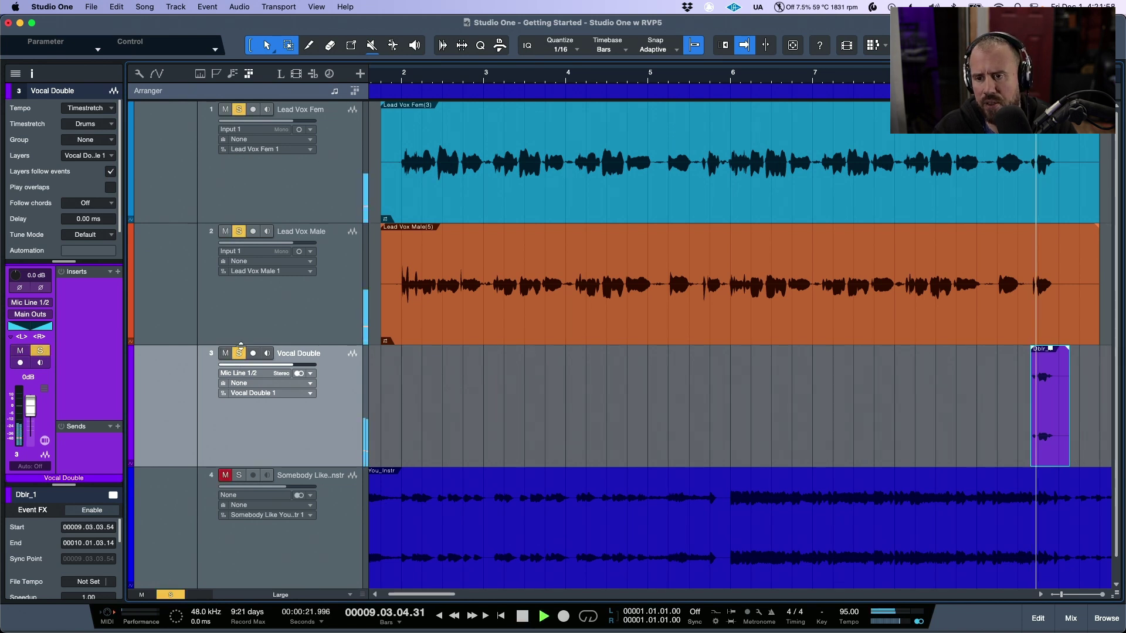
pyautogui.press('space')
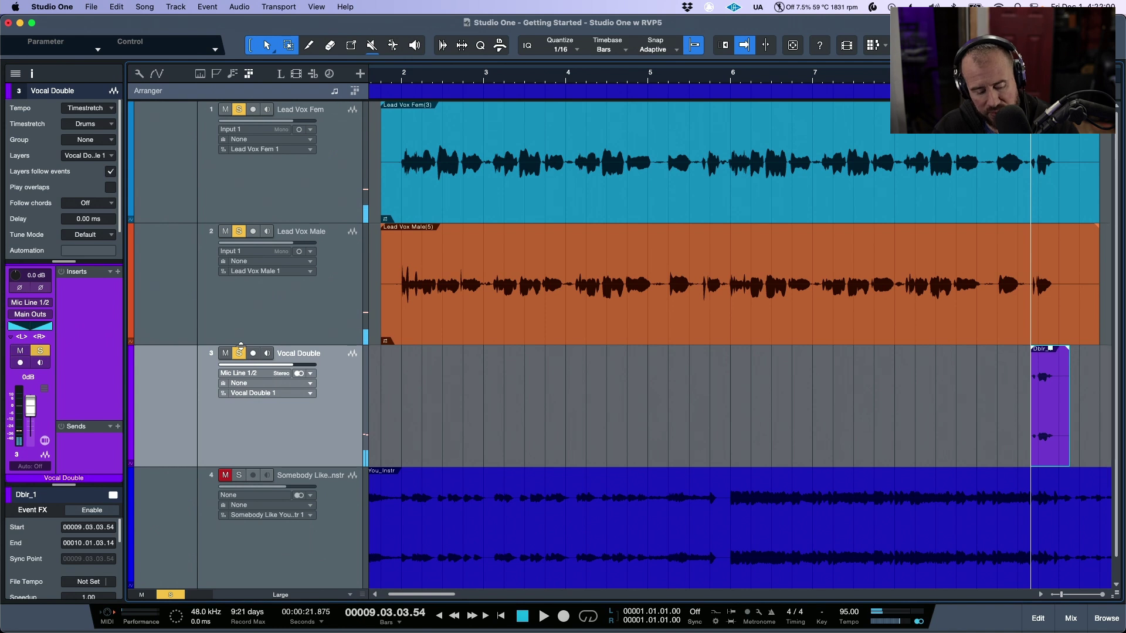
# Step: Clear the track solos and play the full arrangement from the start of the Lead Vox Fem event
pyautogui.hotkey('shift', 's')
pyautogui.click(556, 196)
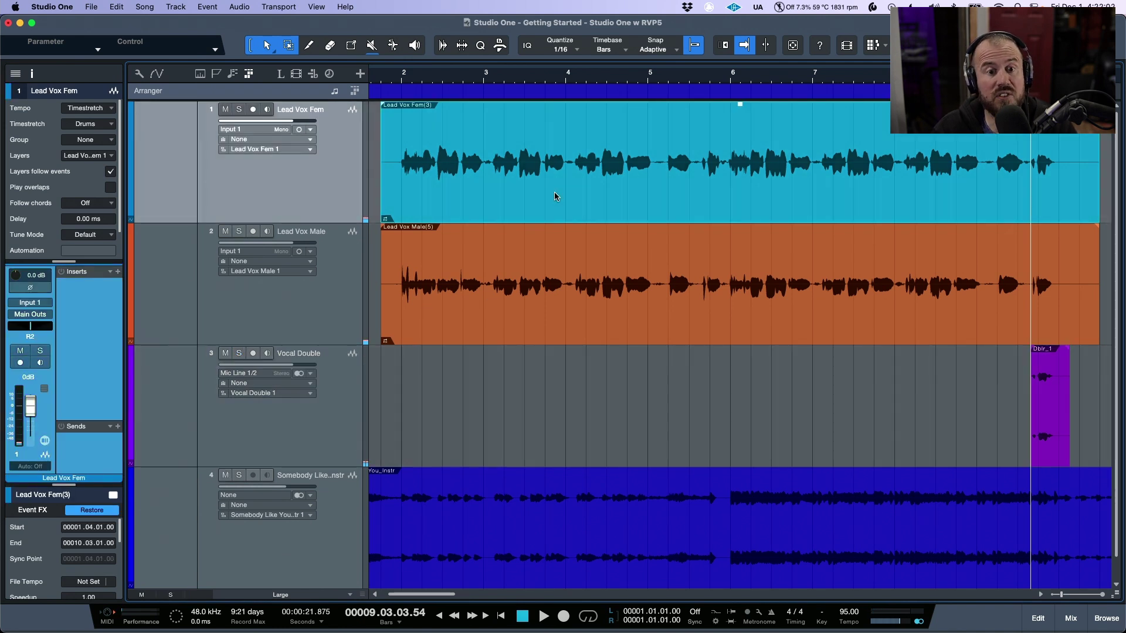
pyautogui.press('space')
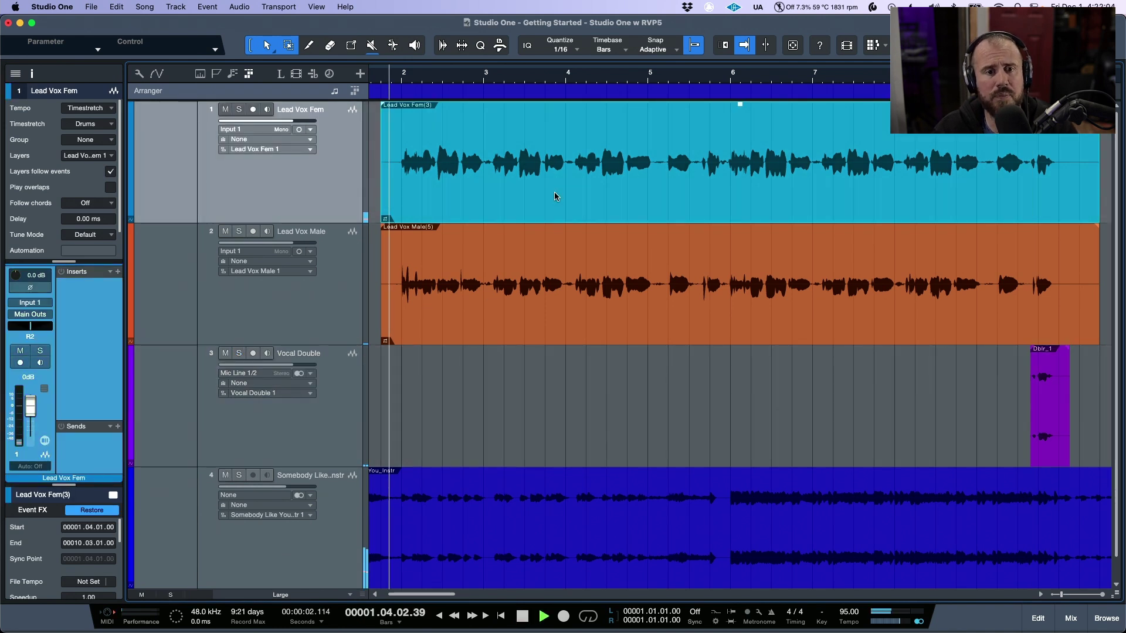